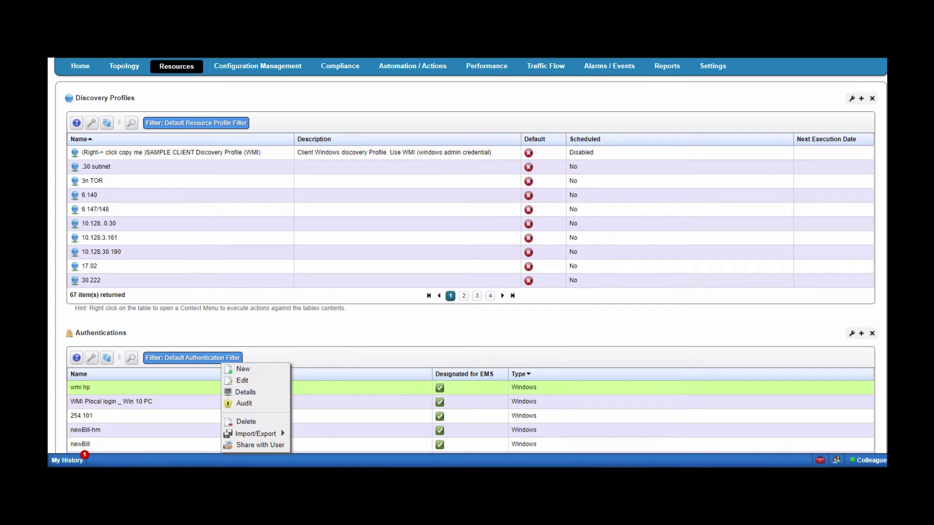
Step: Show the Discovery page with its Discovery Profiles and Authentications portlets
mouse_move(191, 68)
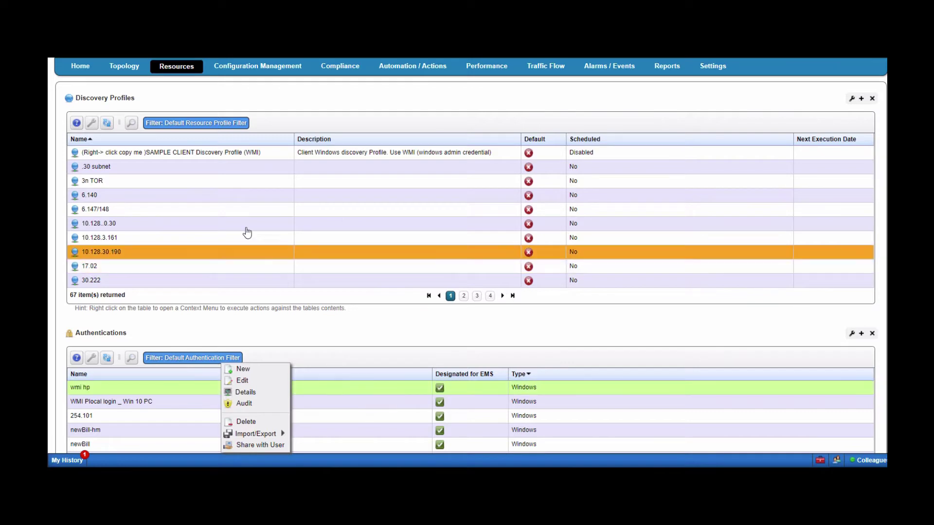
Step: Create a new current-site discovery profile named 'myprofile', leaving the description empty
right_click(253, 174)
mouse_move(281, 180)
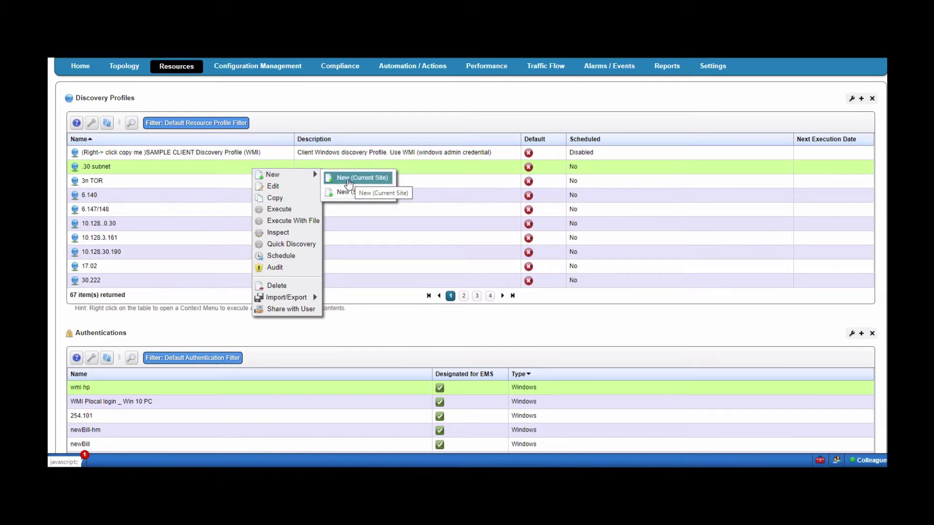
click(351, 180)
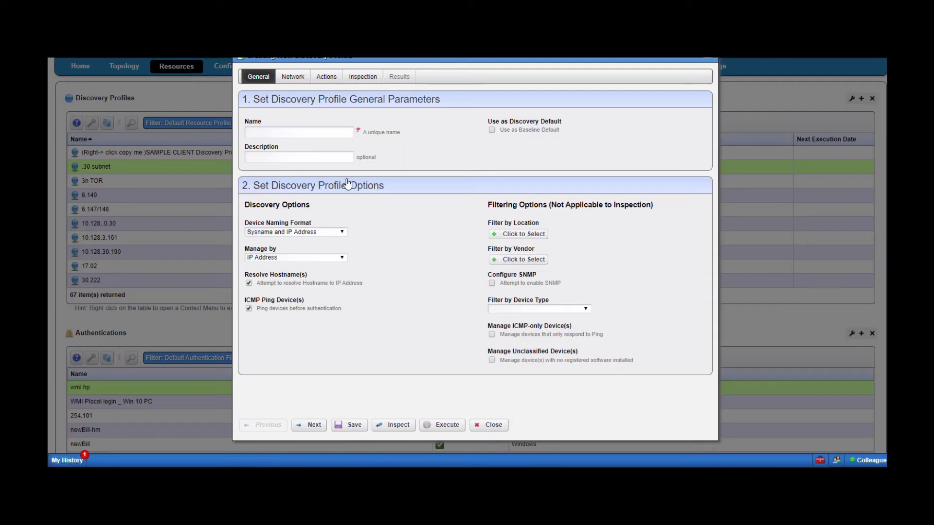
click(262, 130)
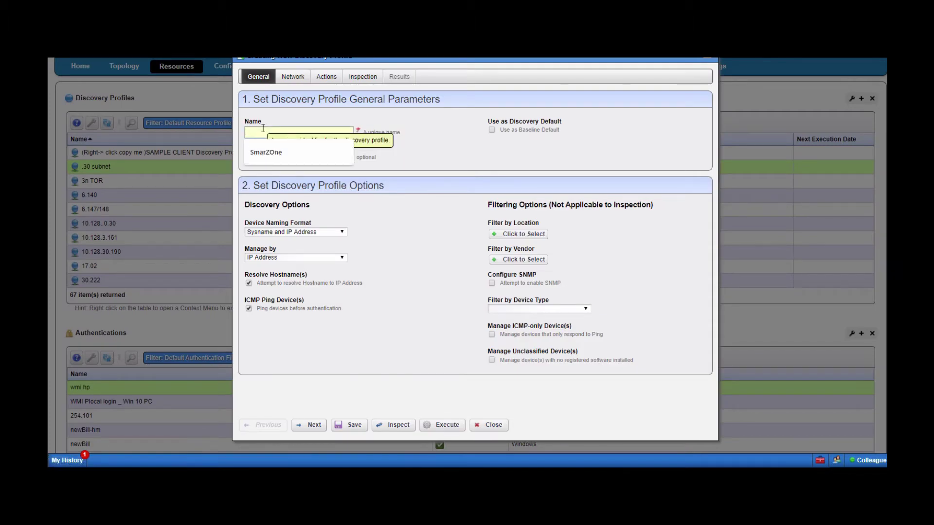
text(myprofile)
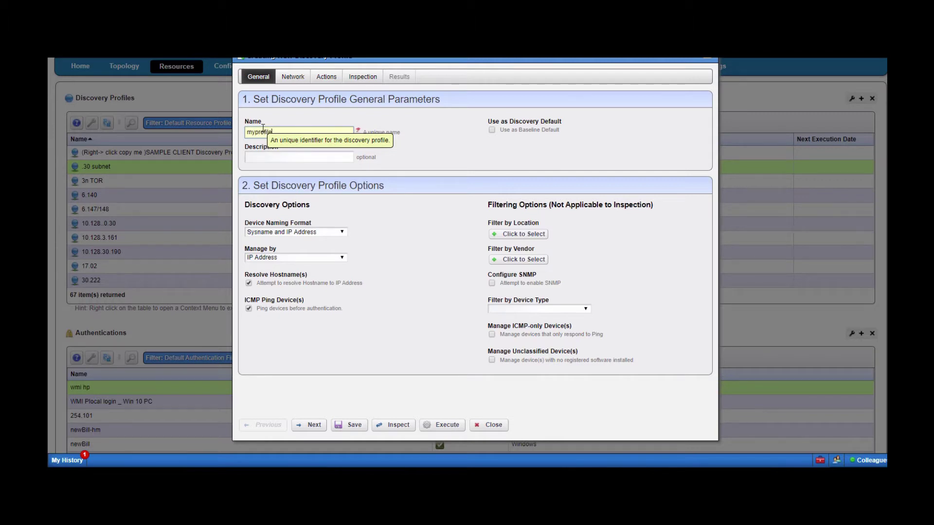
key(Tab)
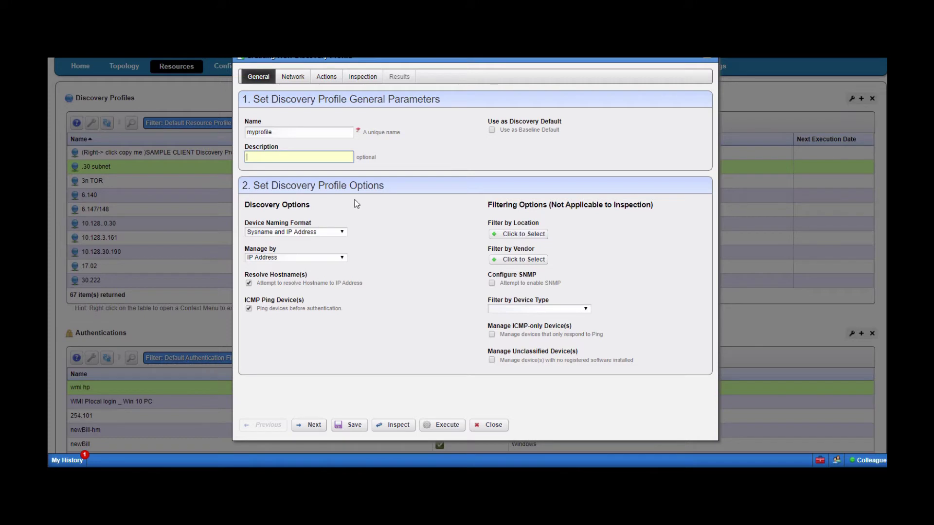
click(342, 233)
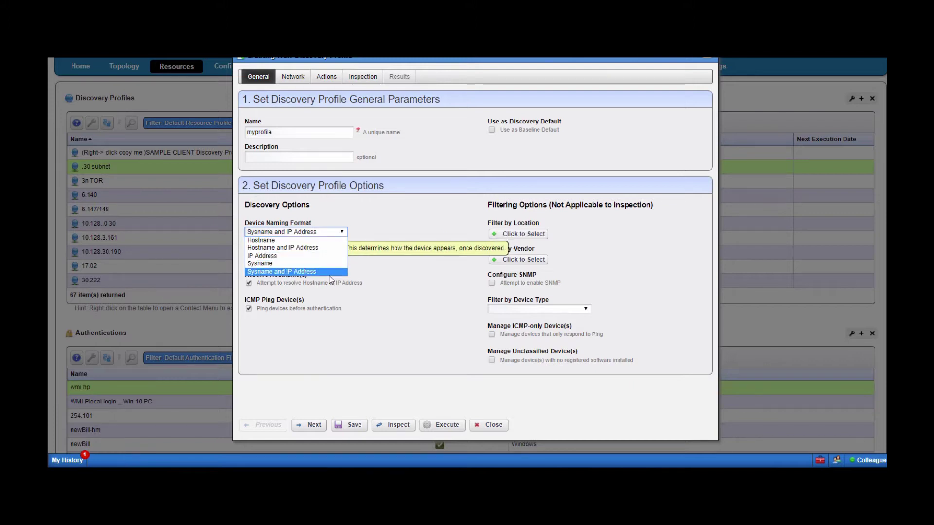
click(404, 233)
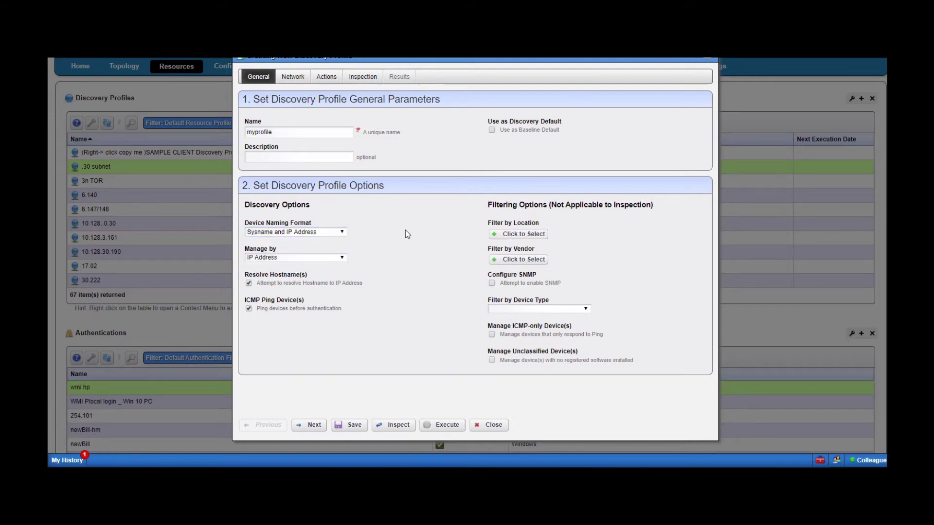
click(343, 258)
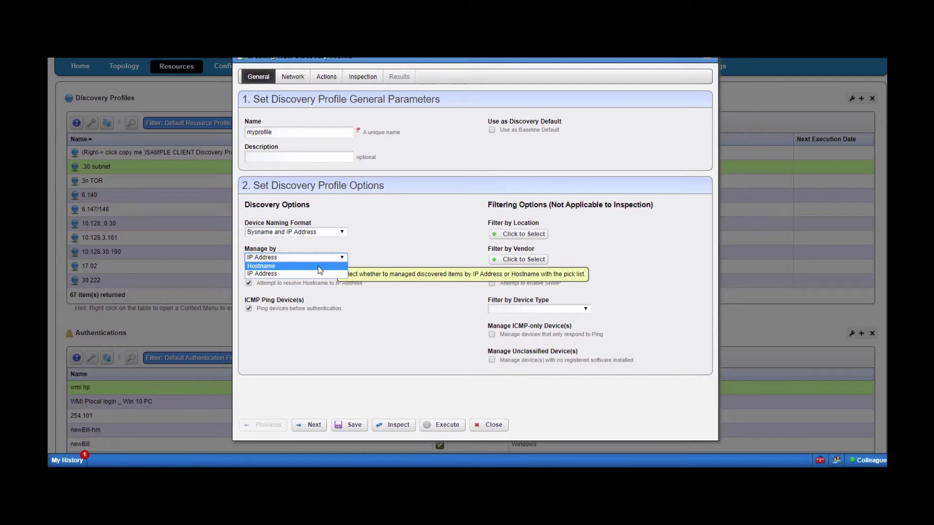
click(392, 234)
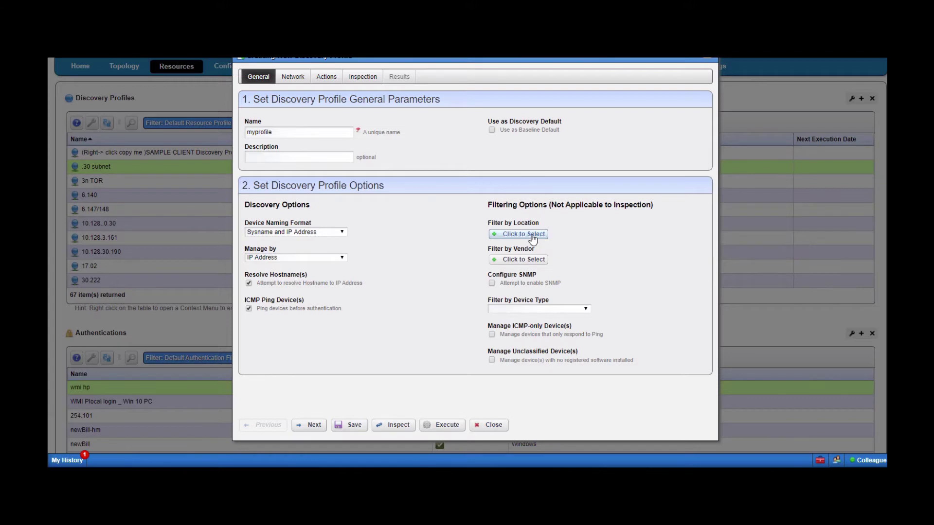
click(533, 239)
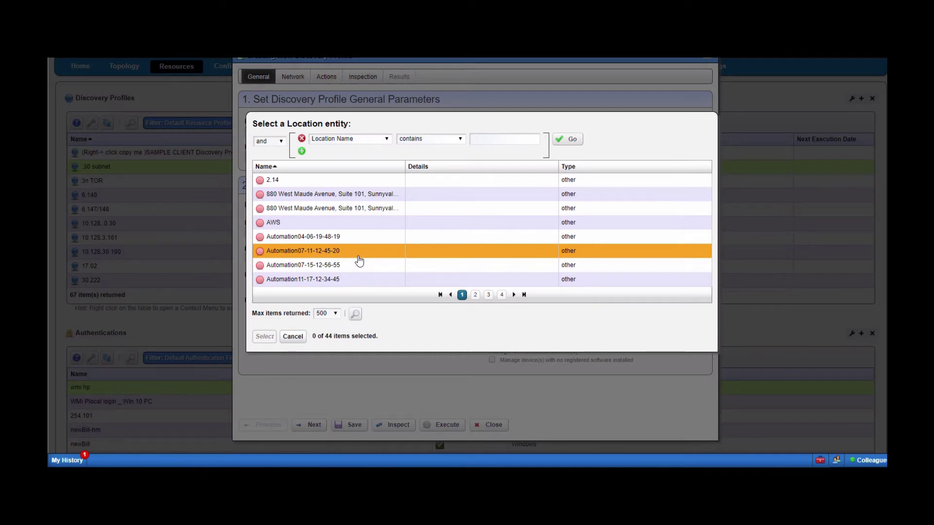
click(293, 337)
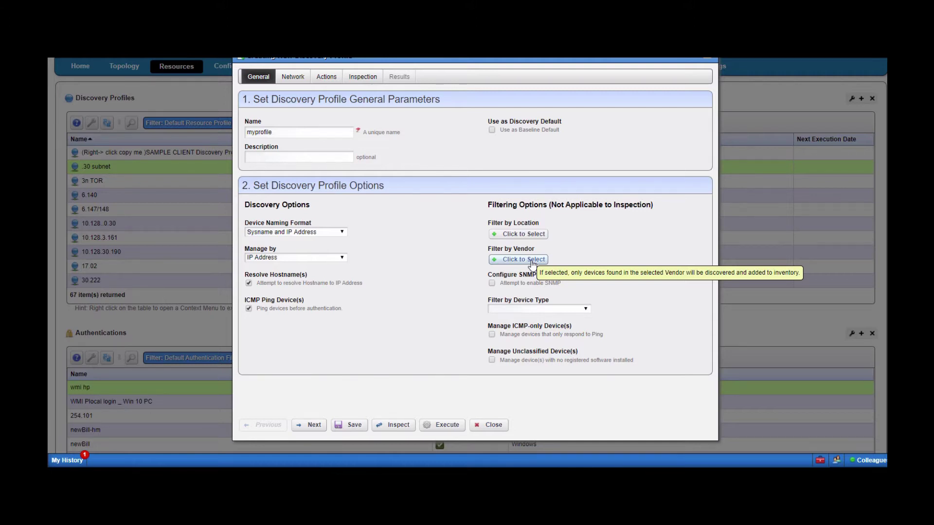
click(492, 284)
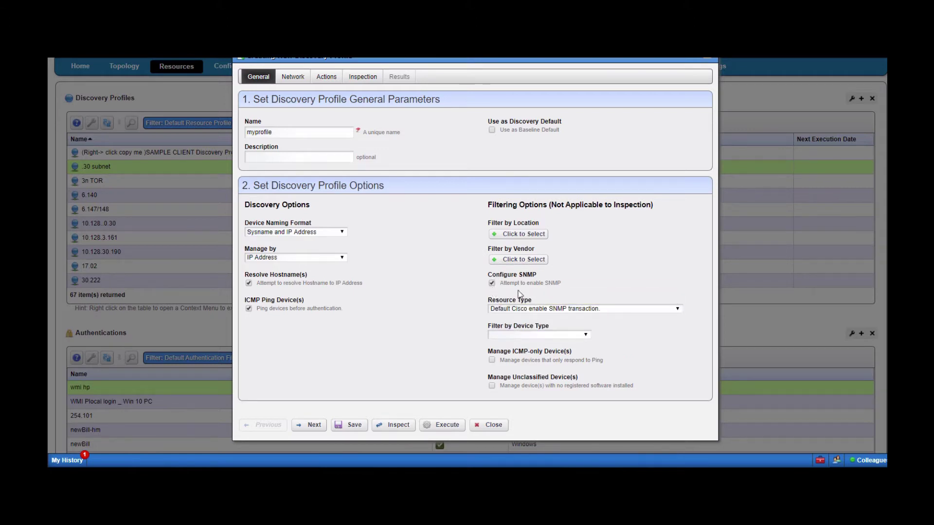
click(589, 309)
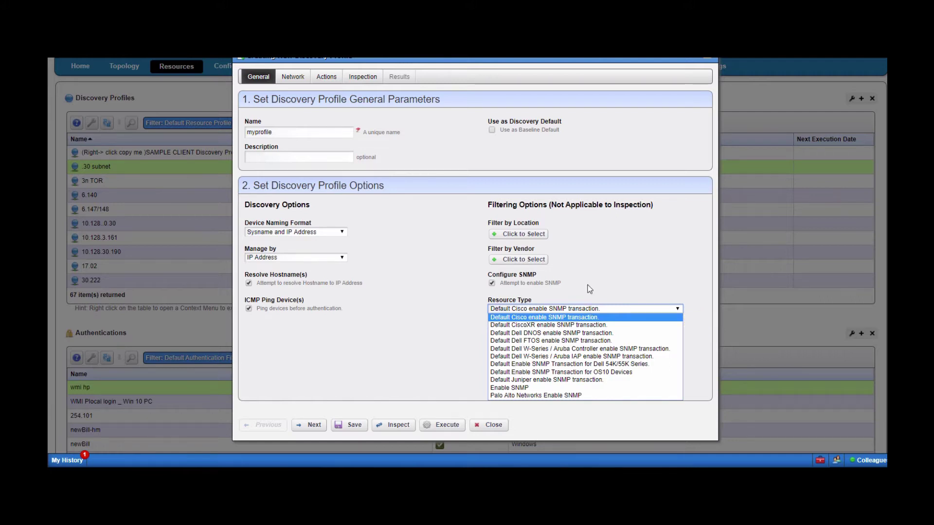
click(589, 289)
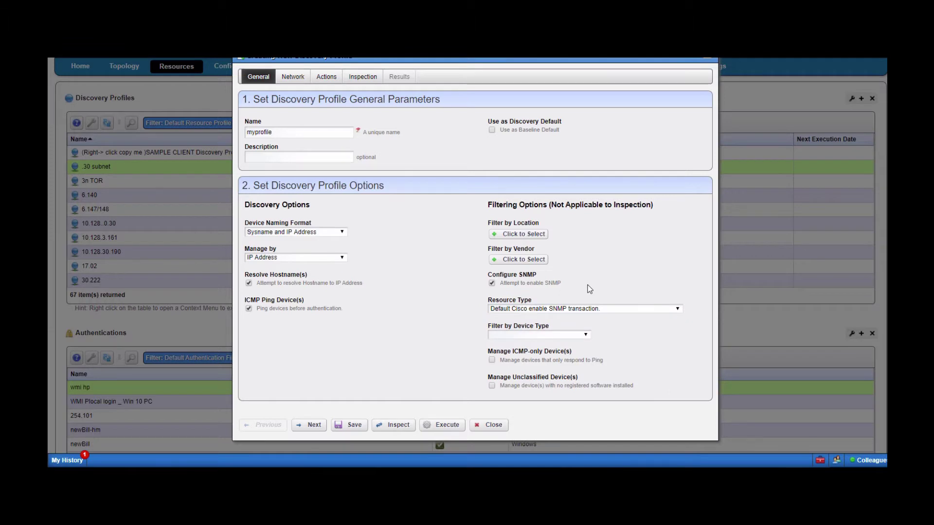
click(602, 308)
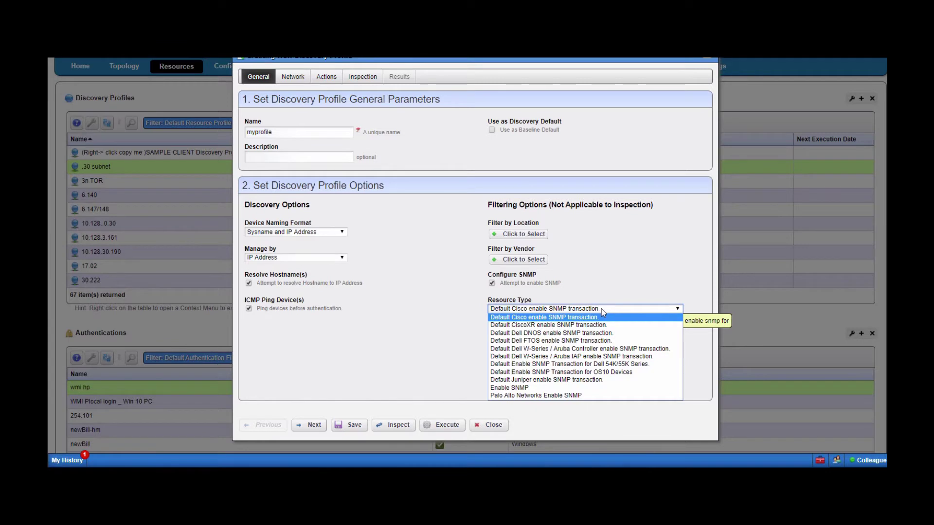
click(578, 285)
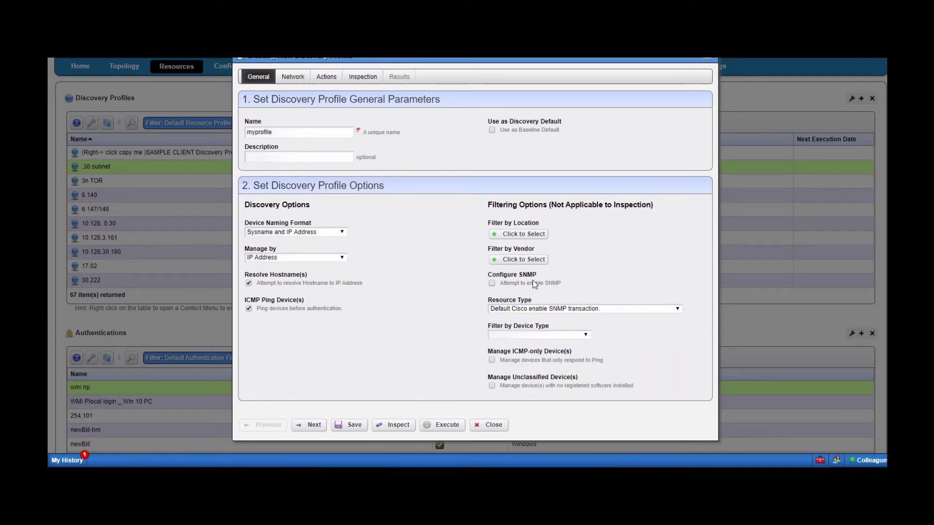
click(532, 281)
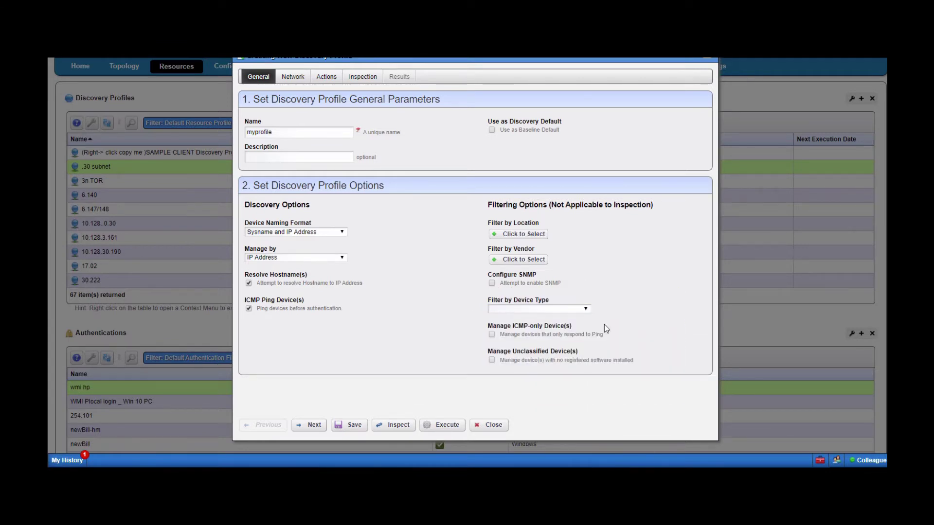
click(586, 309)
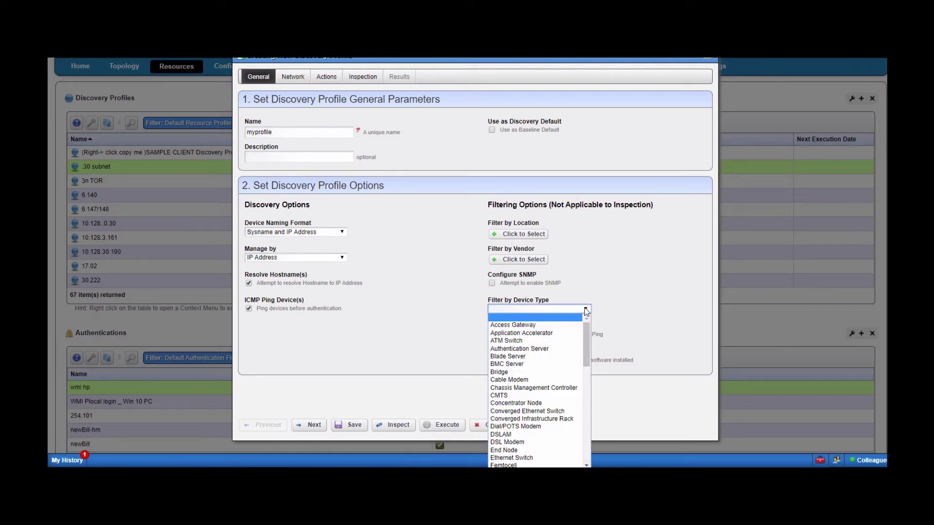
drag(586, 345, 586, 367)
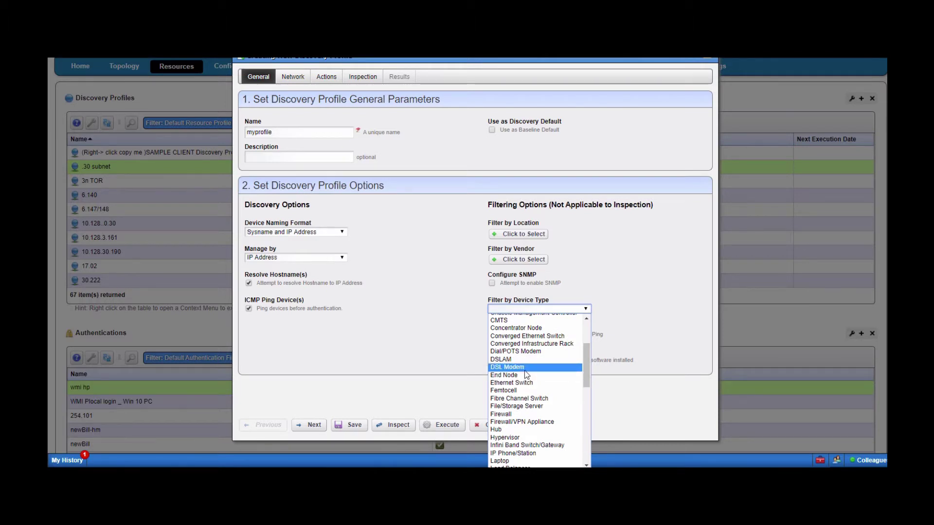
click(614, 312)
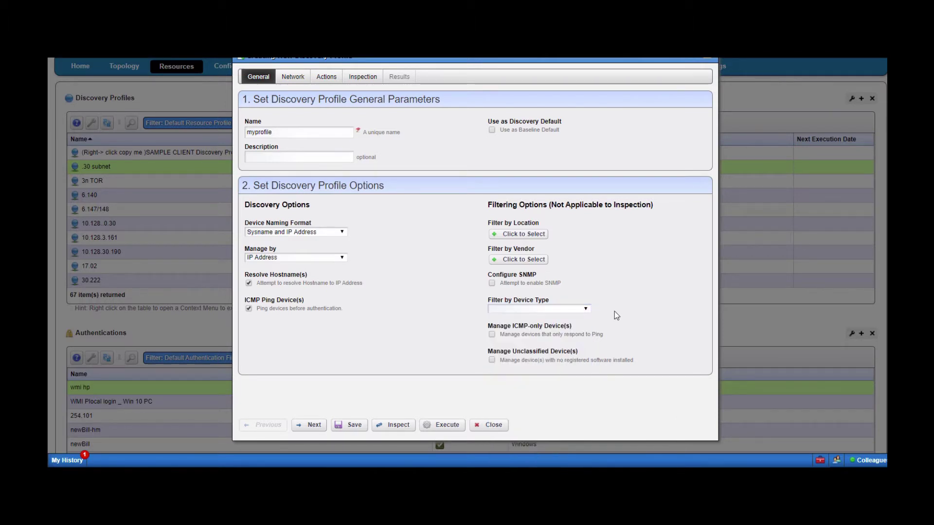
Step: On the Network step, set the discovery address type to IP Address(es) instead of IPV6 Address
mouse_move(491, 338)
click(294, 78)
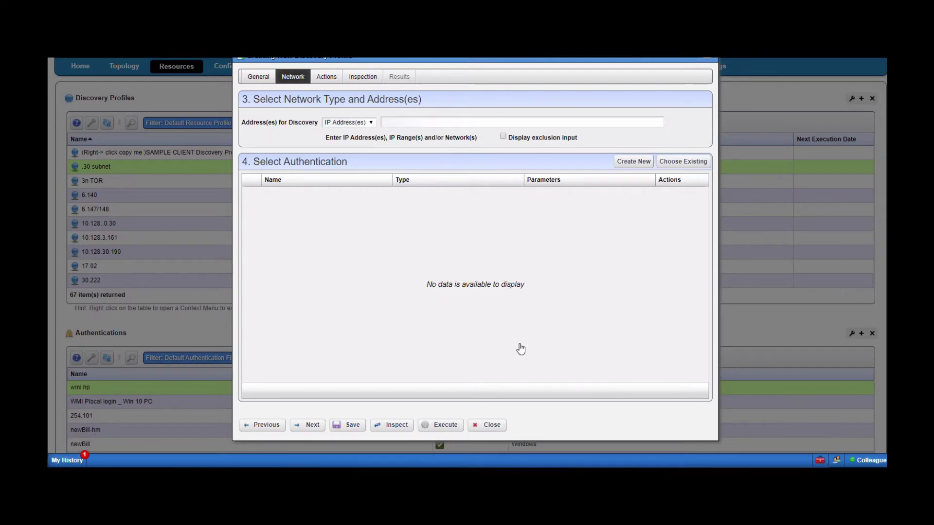
click(370, 123)
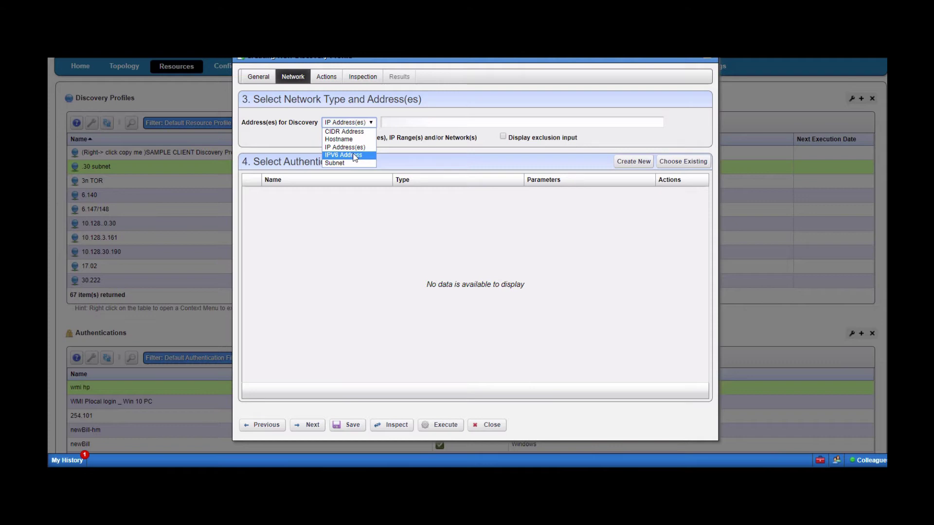
click(349, 124)
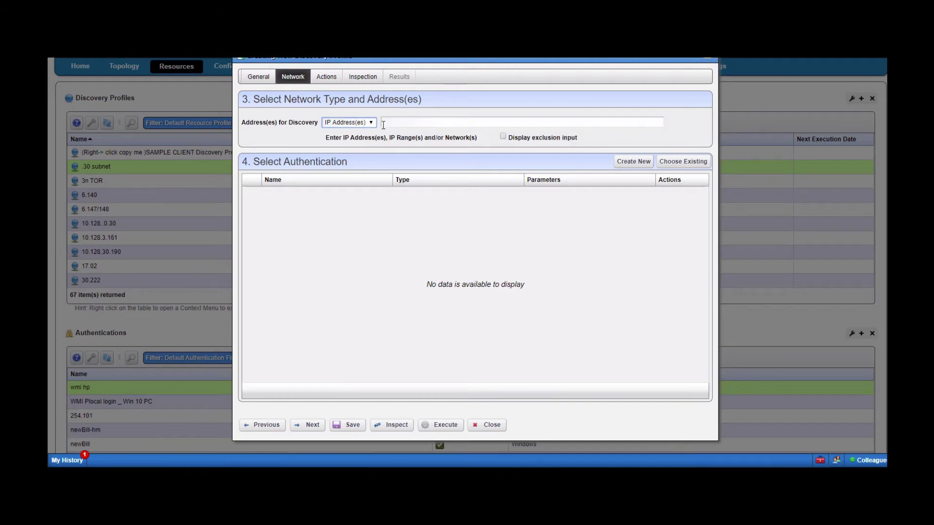
click(371, 124)
click(354, 163)
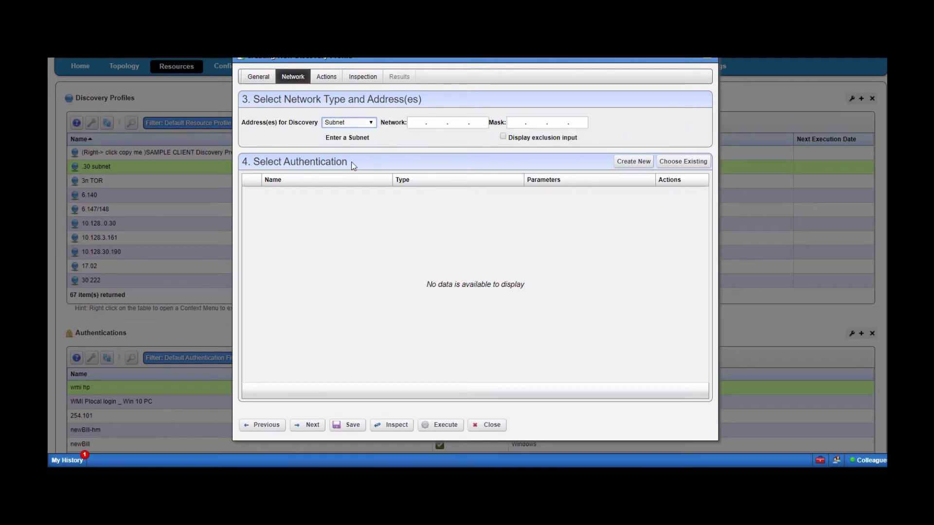
click(374, 124)
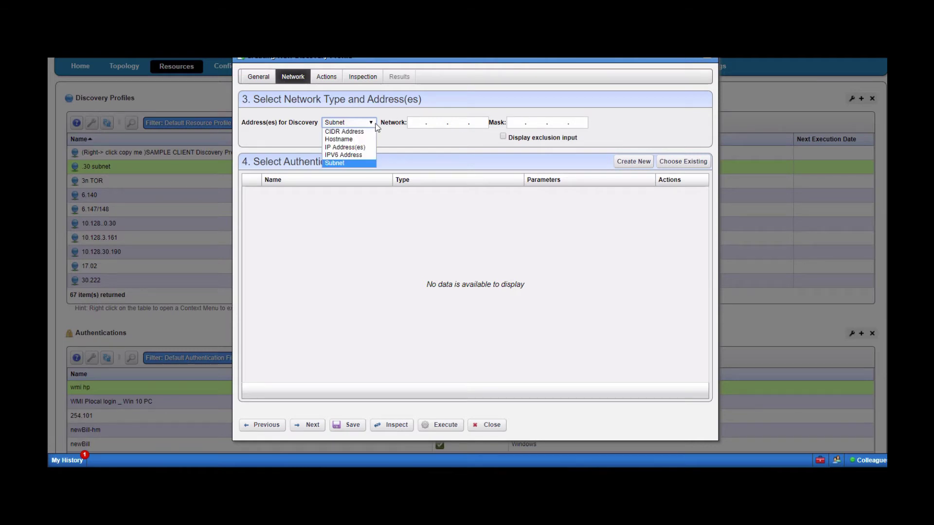
click(354, 154)
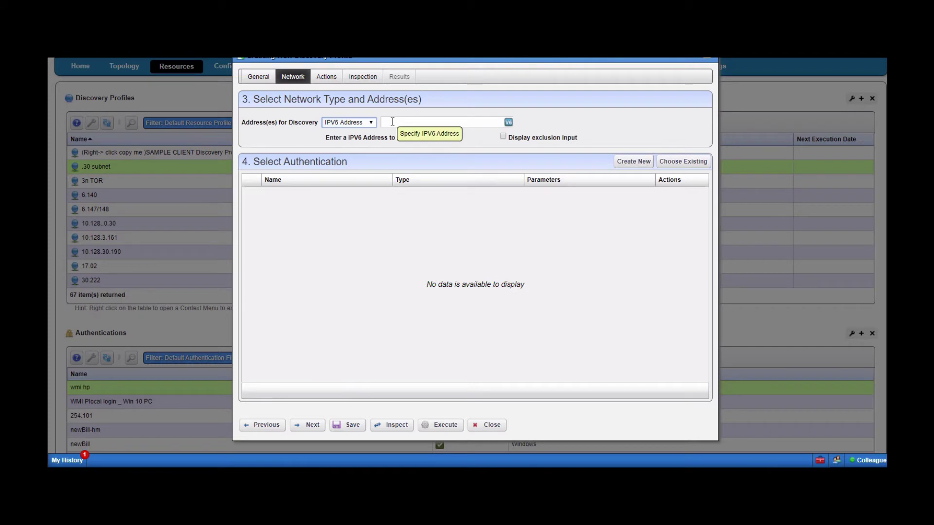
click(372, 123)
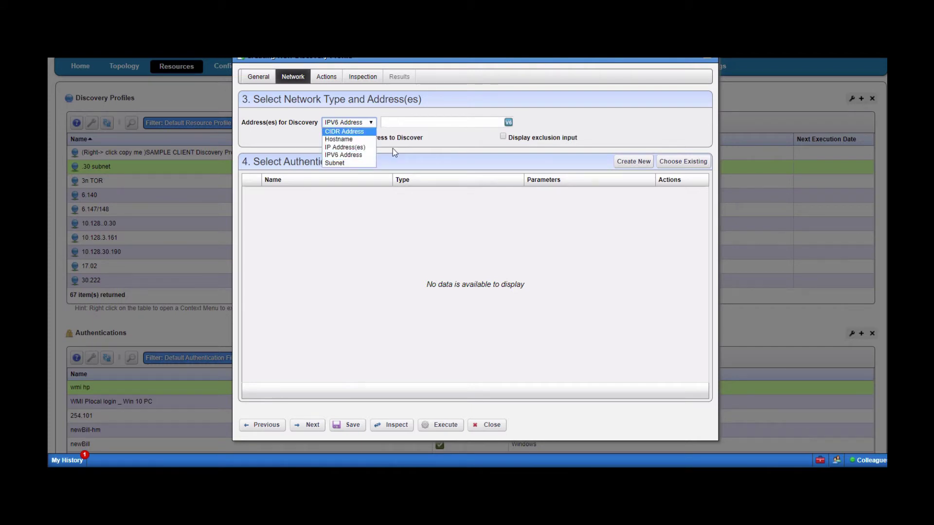
click(448, 106)
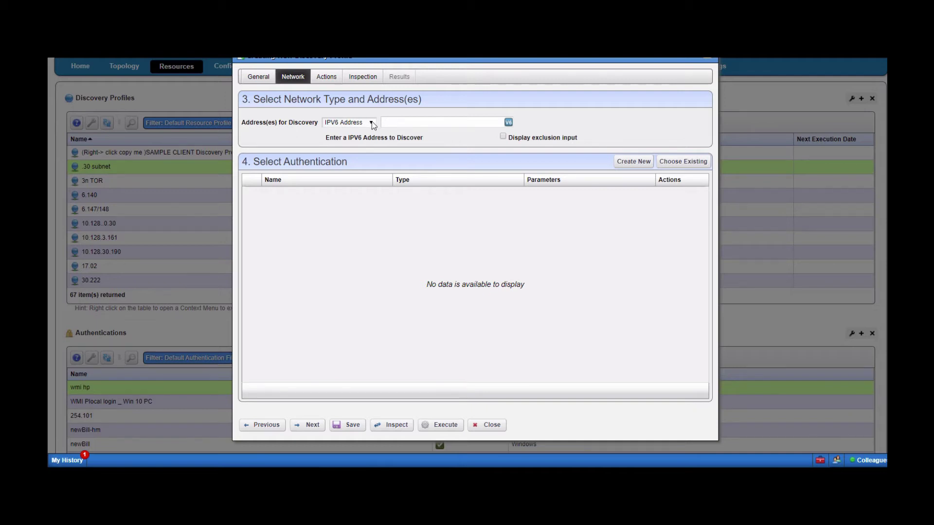
click(371, 122)
click(348, 148)
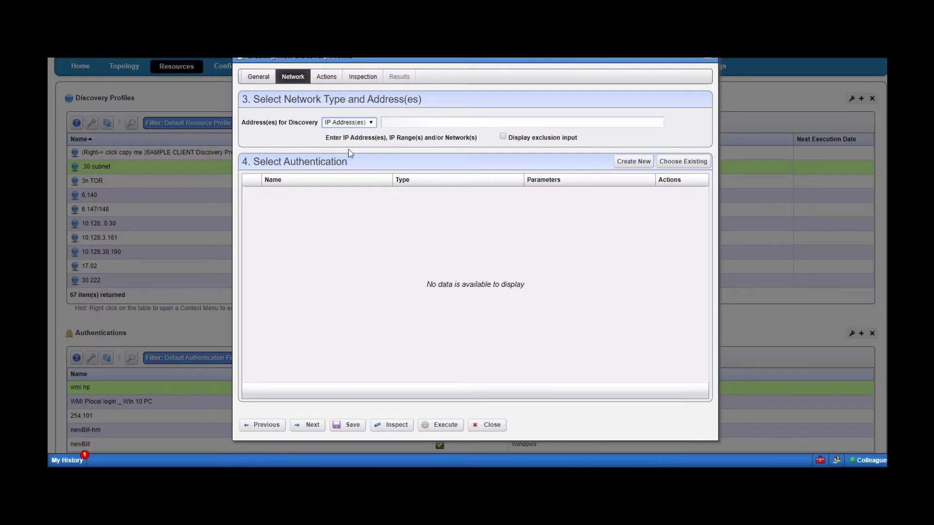
Step: Enter 10.128.30.149 as the address to discover
click(389, 123)
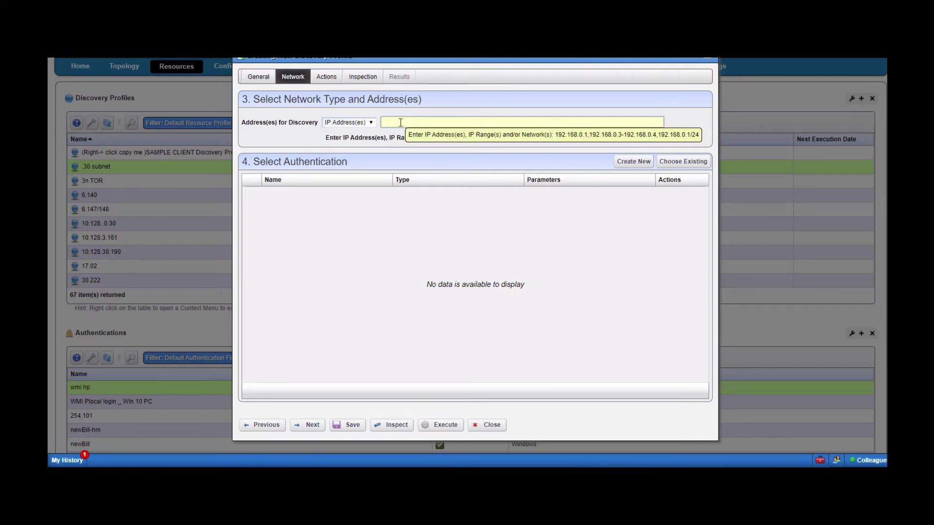
text(10.128.30.149)
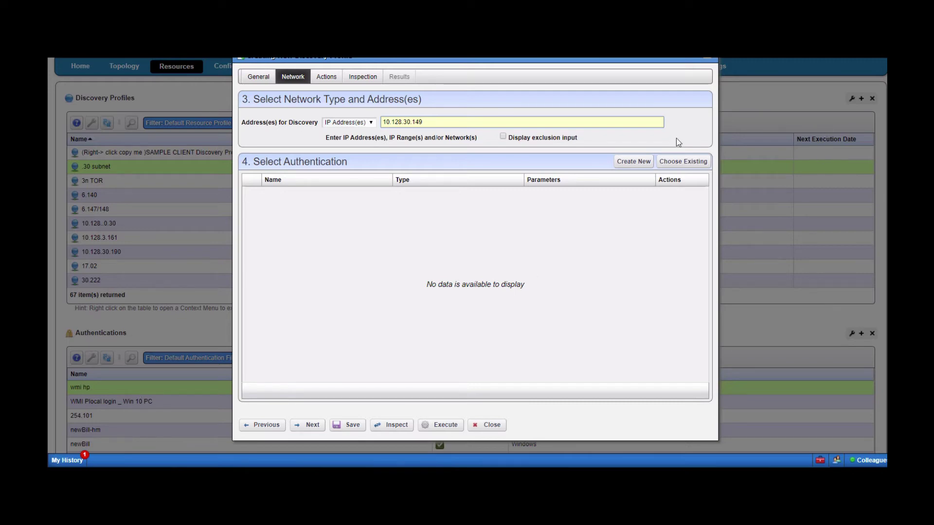
Step: Create an SSHv2 authentication named mydemo1 and enter its login user ID and password
click(626, 164)
click(500, 224)
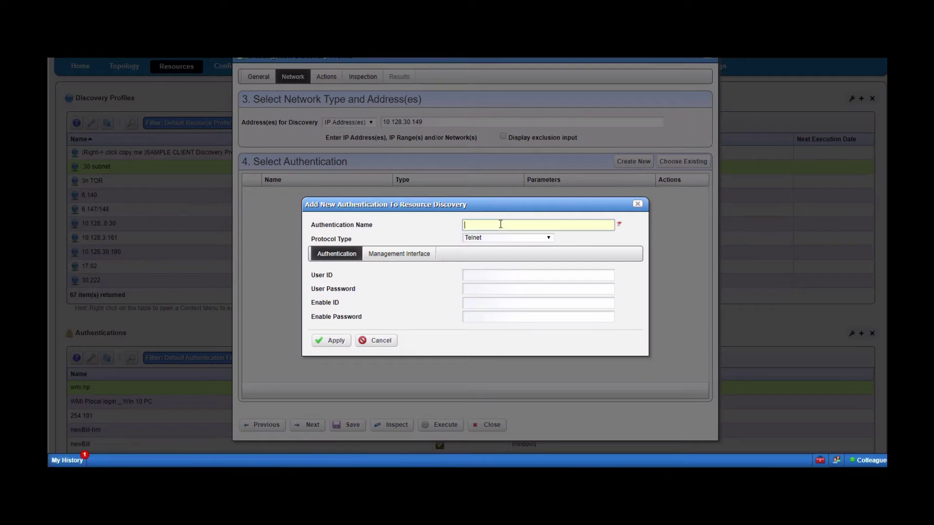
text(mydemo1)
click(504, 237)
click(483, 324)
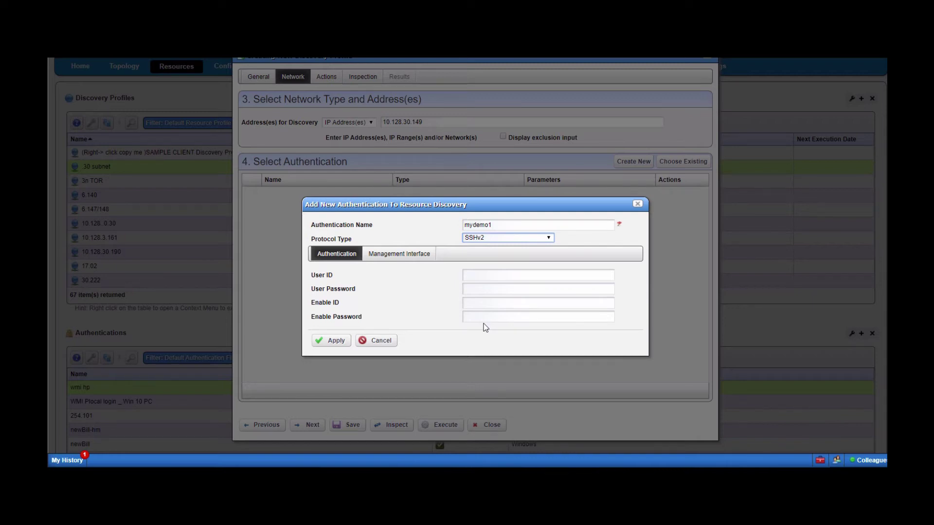
click(486, 276)
text(admin)
key(Tab)
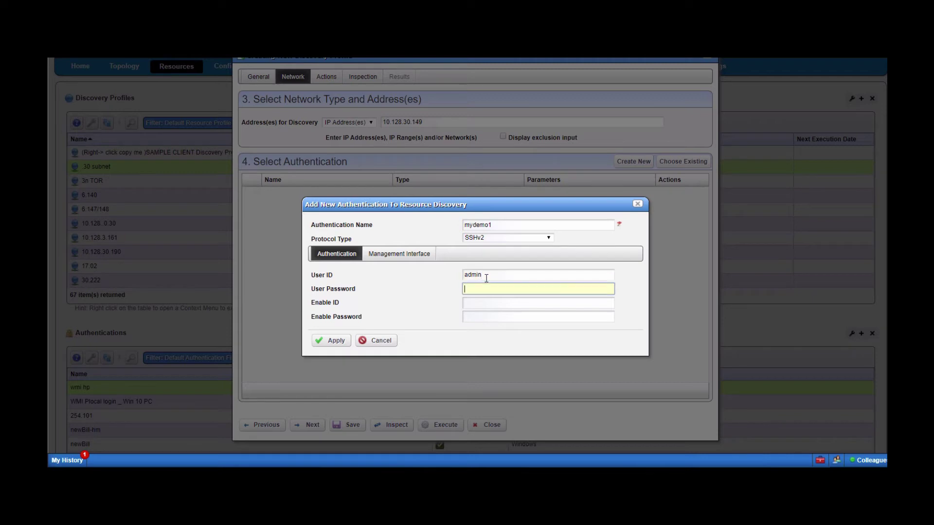
text(••••••••)
Step: Fill in the enable ID and enable password, correcting a typo in the password
click(500, 301)
text(enable)
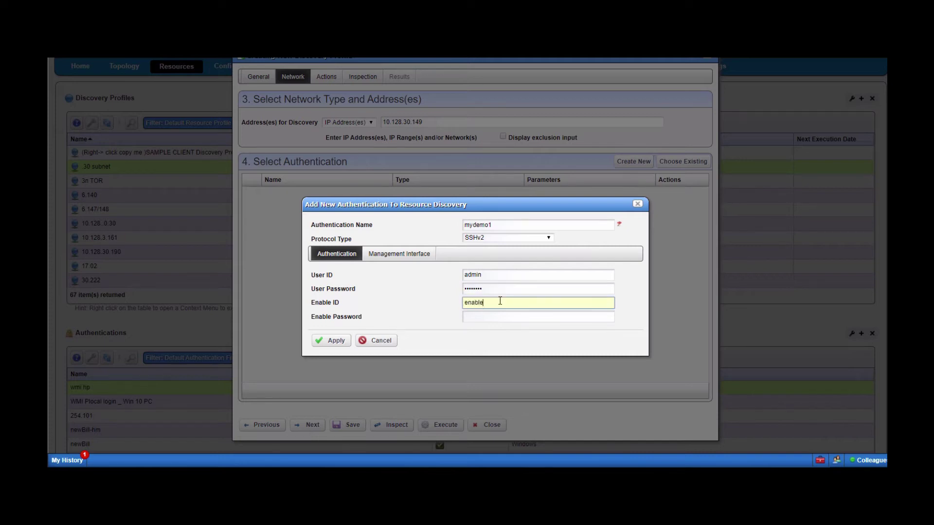
double_click(472, 304)
click(490, 316)
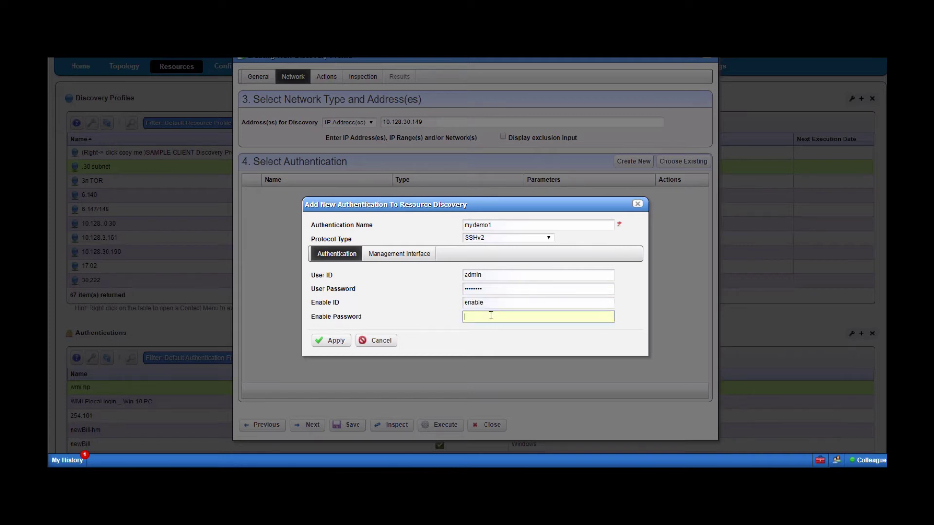
Step: Review the SSH timeout, retries and port settings, then apply the mydemo1 authentication
click(549, 238)
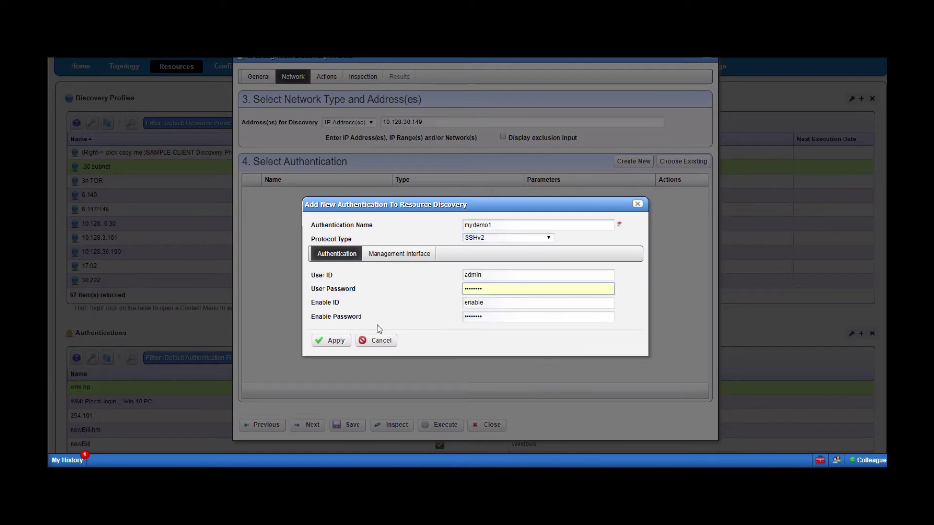
click(400, 258)
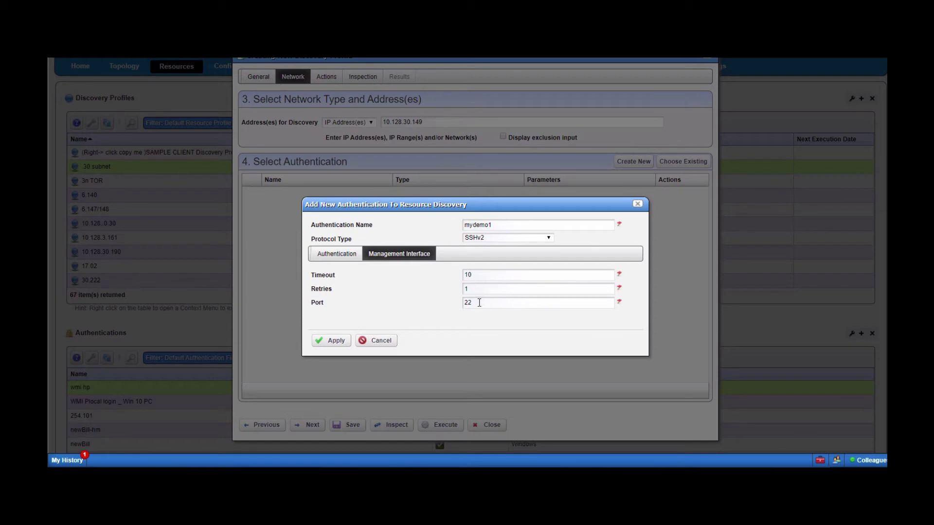
click(338, 254)
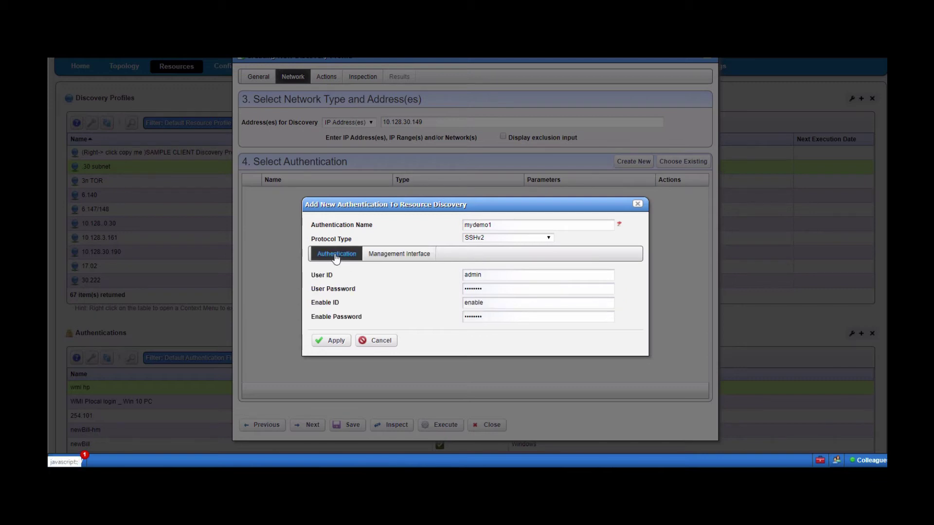
click(345, 340)
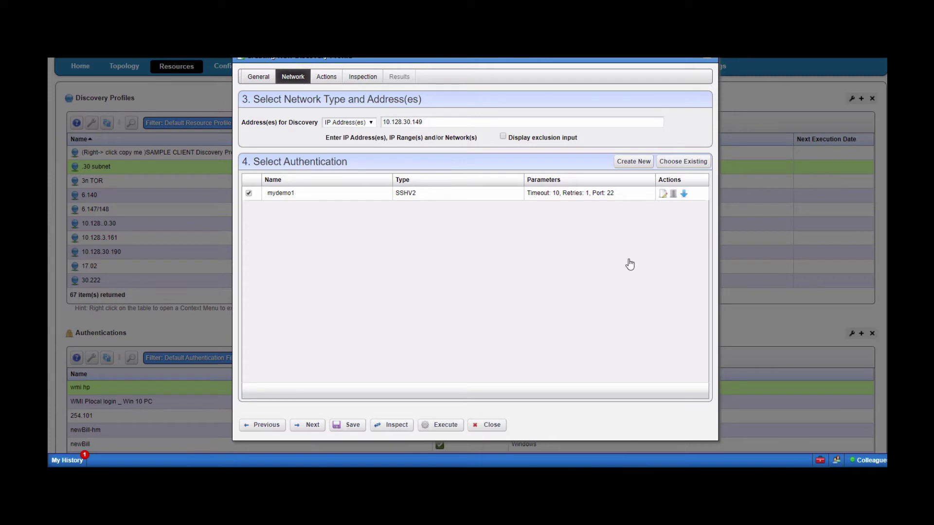
Step: Create a new authentication named mydemosnmp using the SNMPv2c protocol
click(633, 161)
click(518, 223)
text(my)
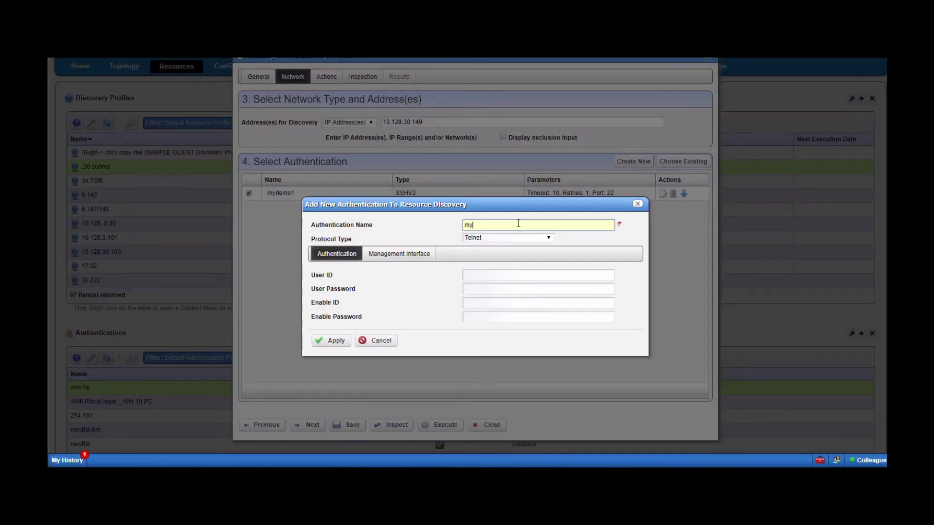
text(demosnmp)
click(541, 238)
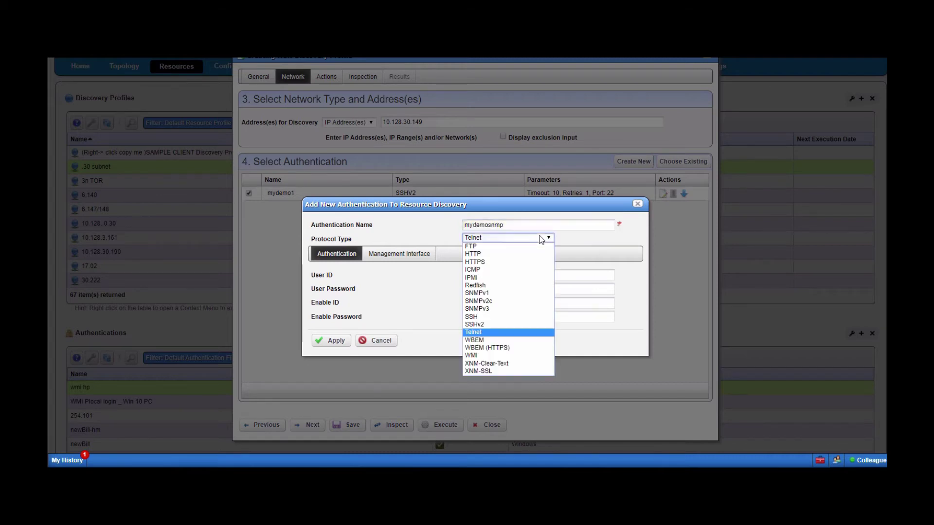
click(495, 301)
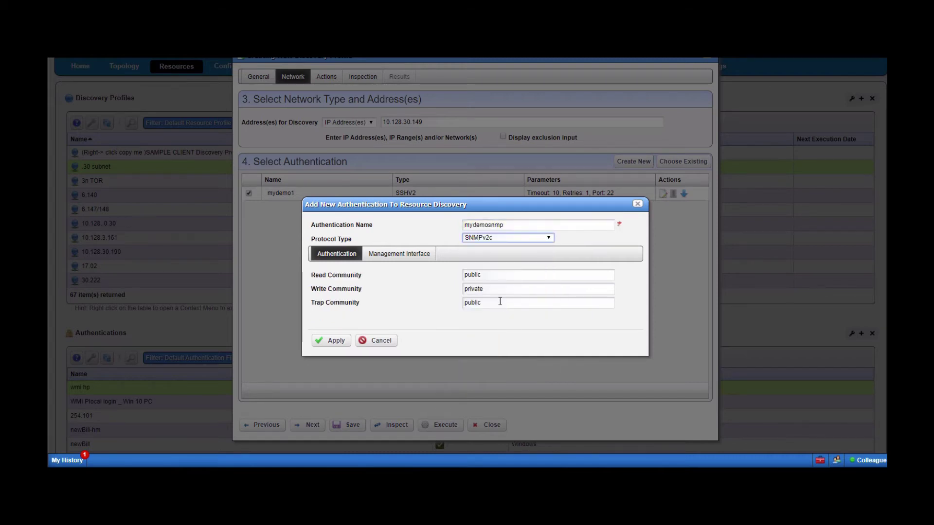
Step: Give read, write and trap communities the same value, then apply the mydemosnmp authentication
click(465, 275)
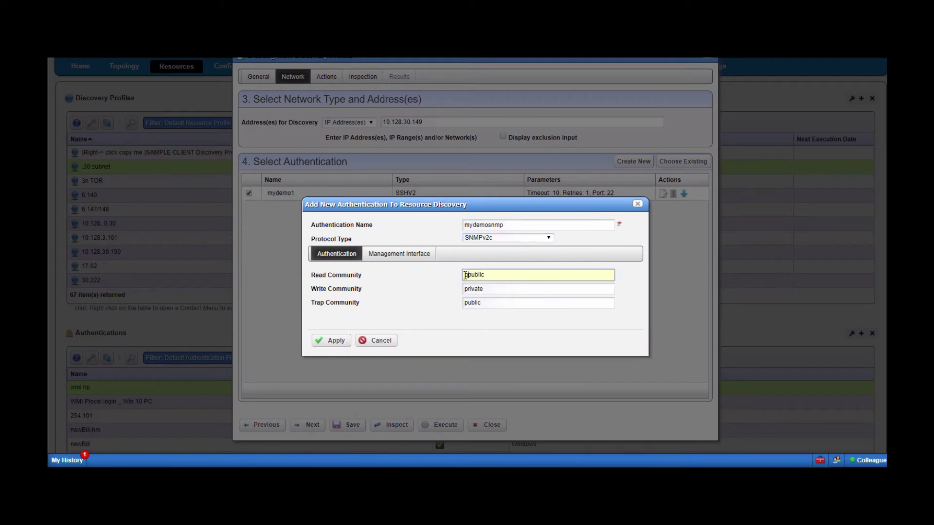
double_click(500, 274)
key(ctrl+c)
double_click(506, 289)
key(ctrl+v)
double_click(498, 306)
key(ctrl+v)
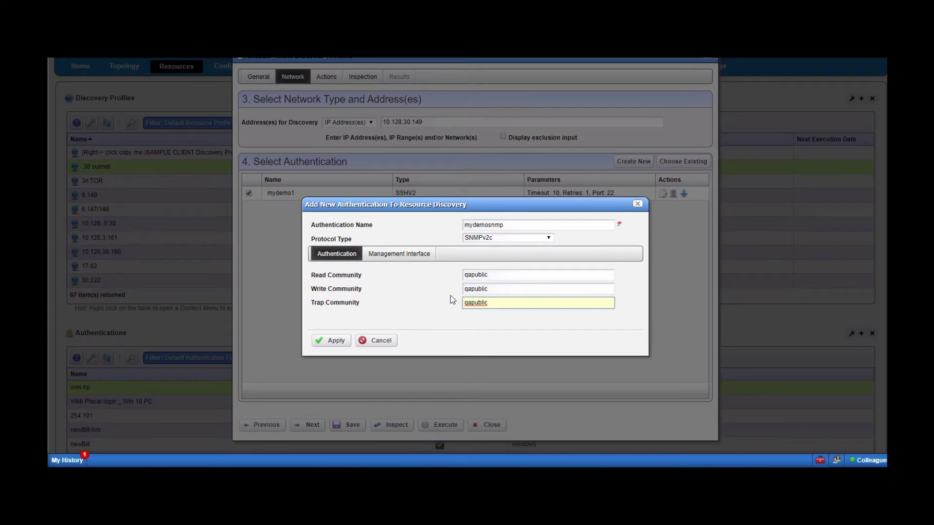
click(409, 258)
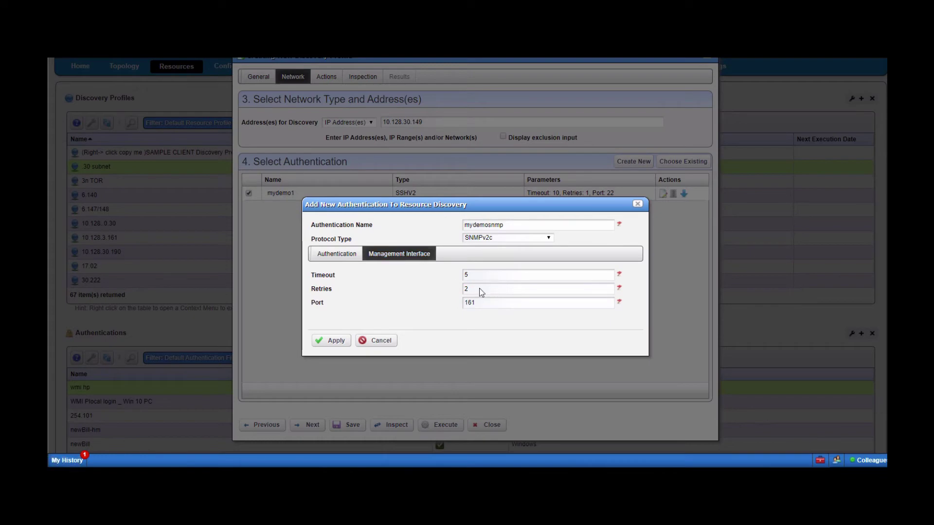
click(336, 256)
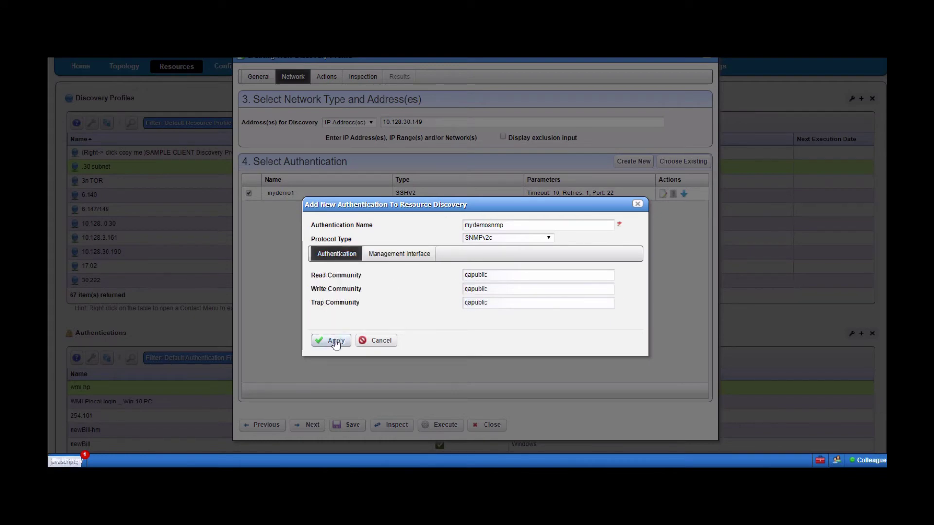
click(333, 341)
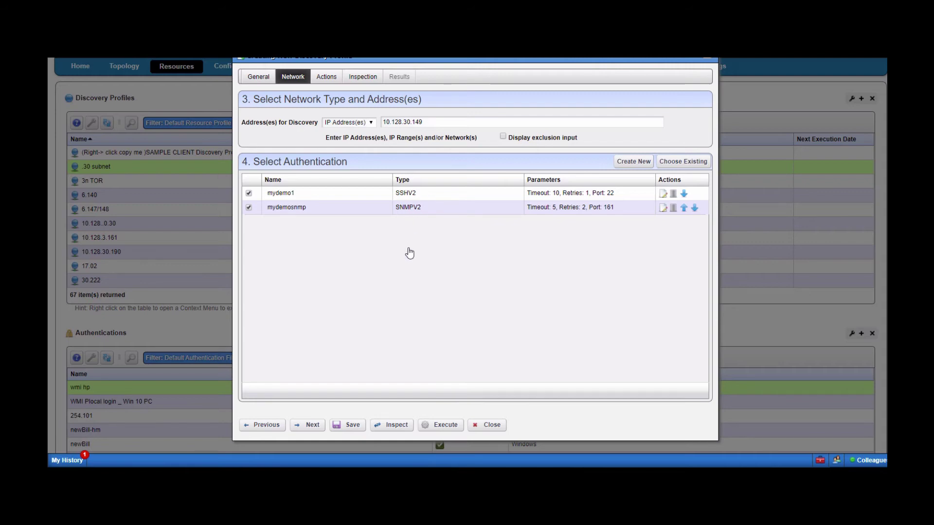
Step: Show myprofile's Actions step with its nine discovery actions, starting with Resync
click(326, 78)
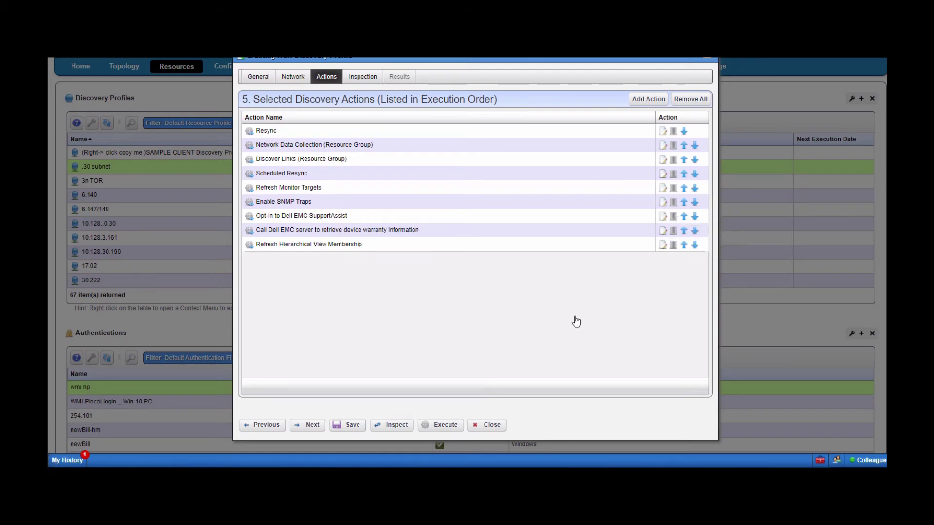
Step: Keep the default actions and go to the optional Inspection step
click(358, 81)
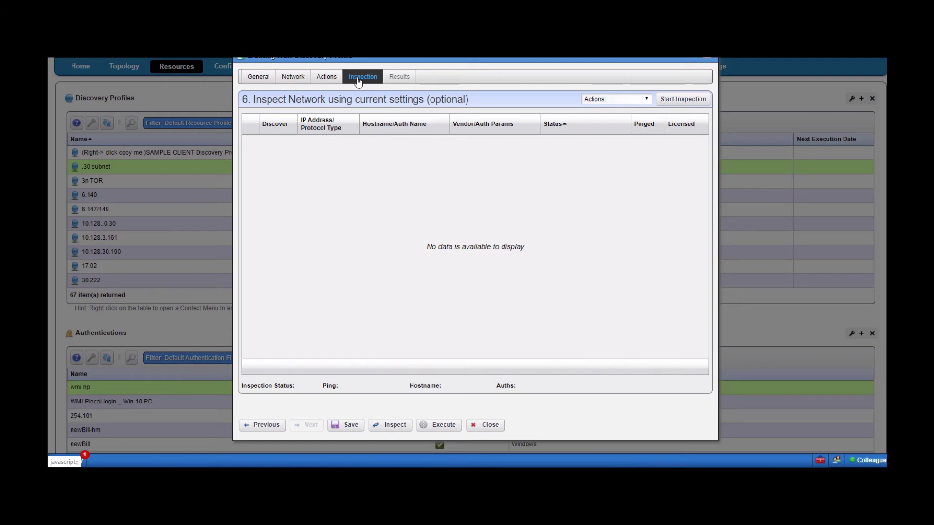
Step: Run the inspection and expand 10.128.30.149 to show mydemo1 and mydemosnmp succeeding
click(684, 100)
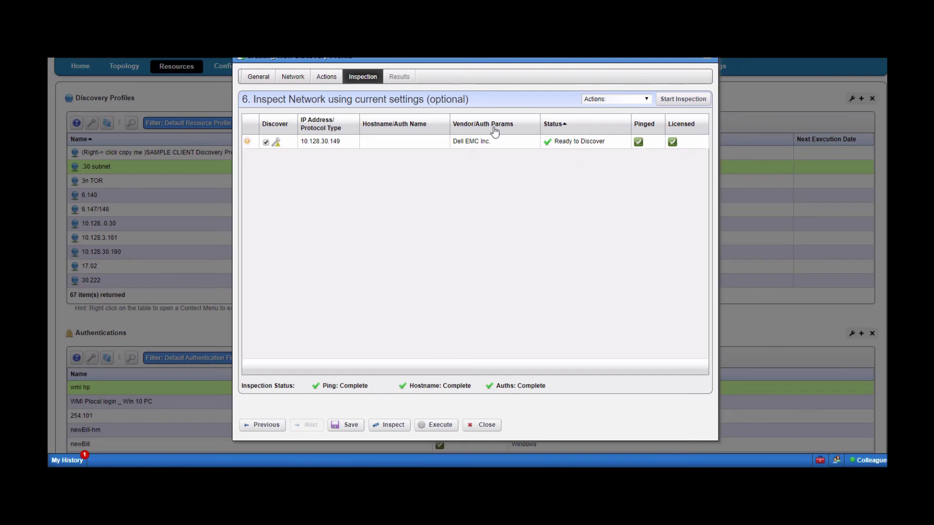
mouse_move(277, 150)
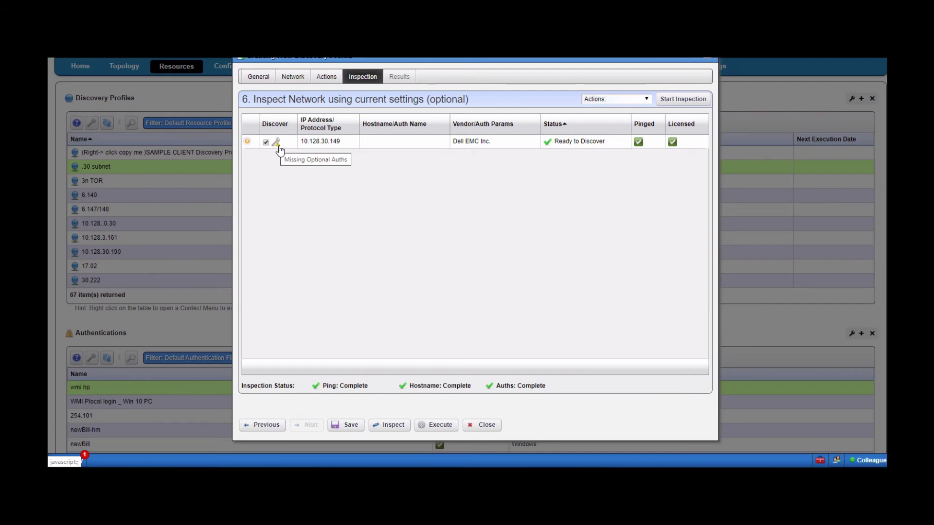
click(247, 142)
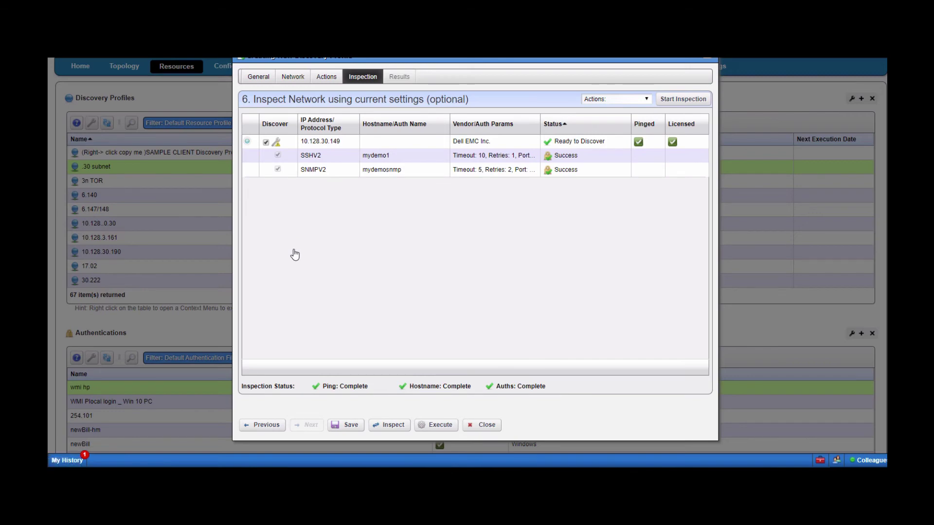
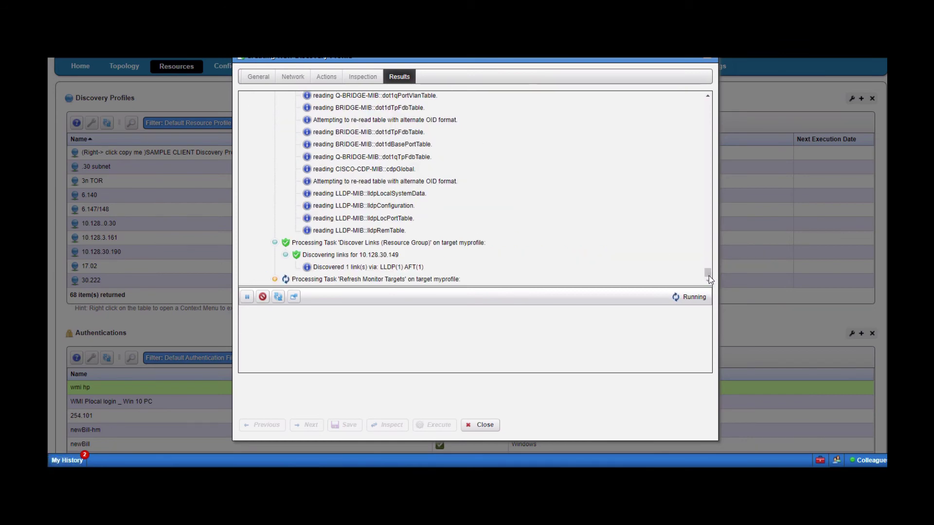
Step: Pause the discovery results log and read the 'Host already exists' error details
click(352, 185)
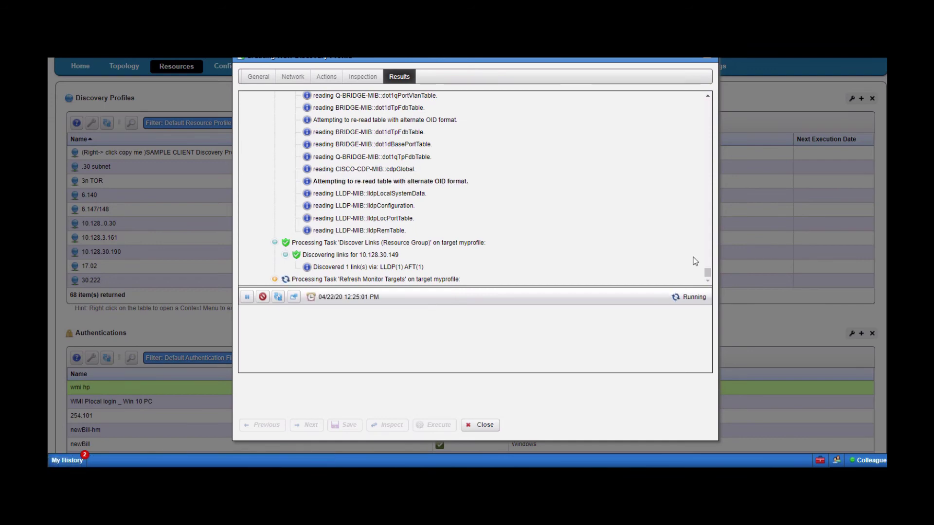
drag(710, 270, 709, 262)
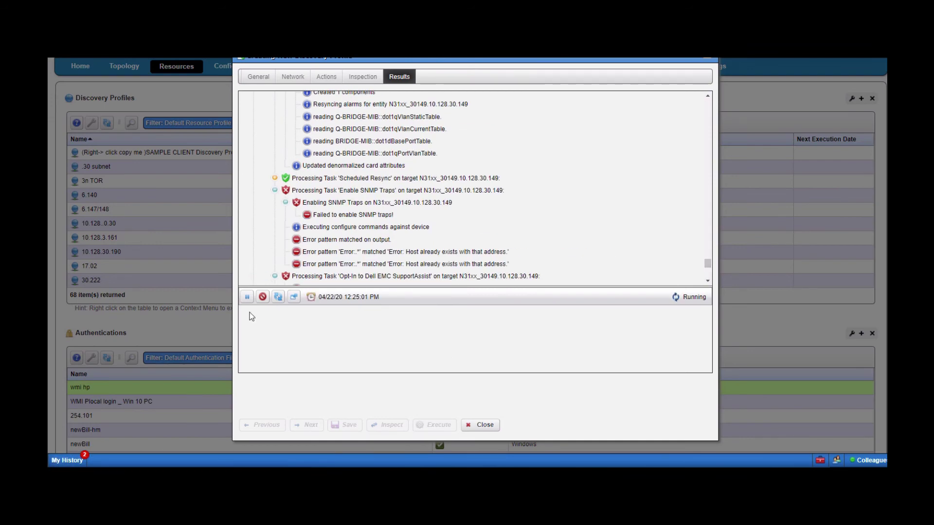
click(248, 297)
click(353, 253)
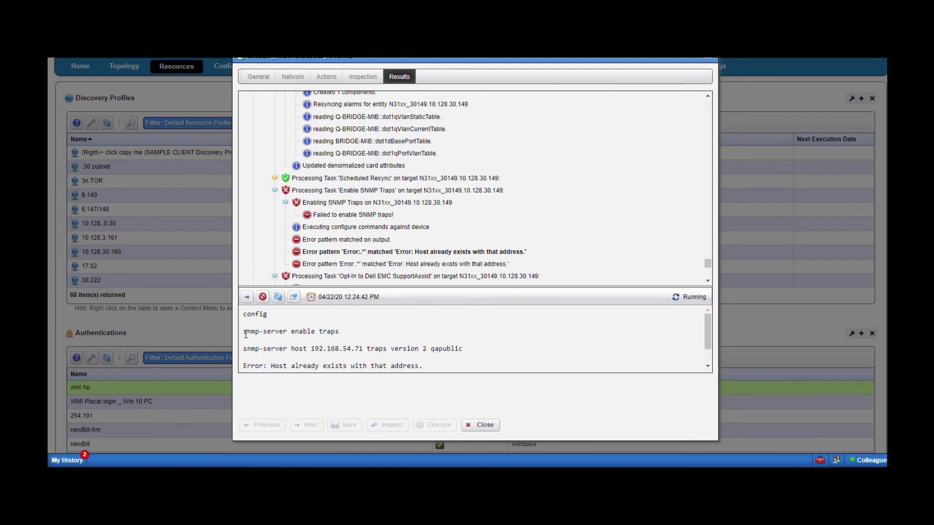
drag(246, 334, 425, 367)
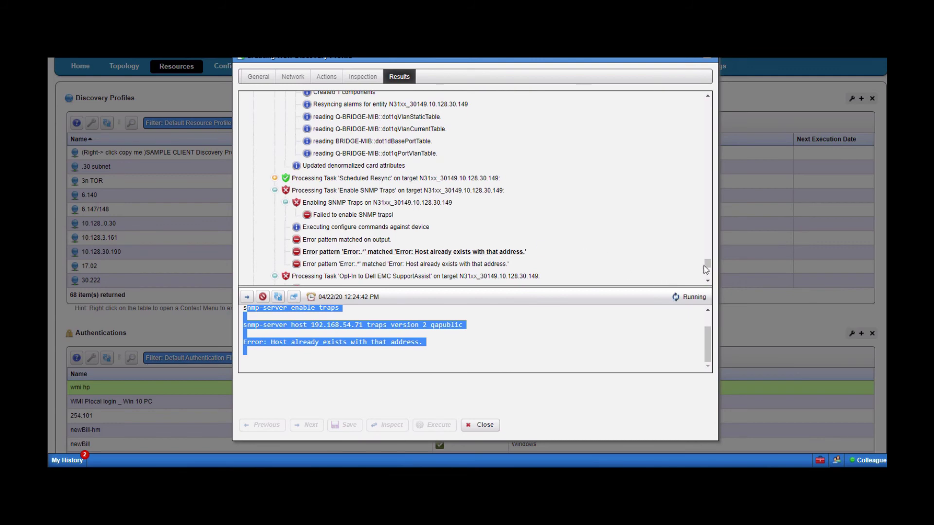
drag(708, 262, 707, 270)
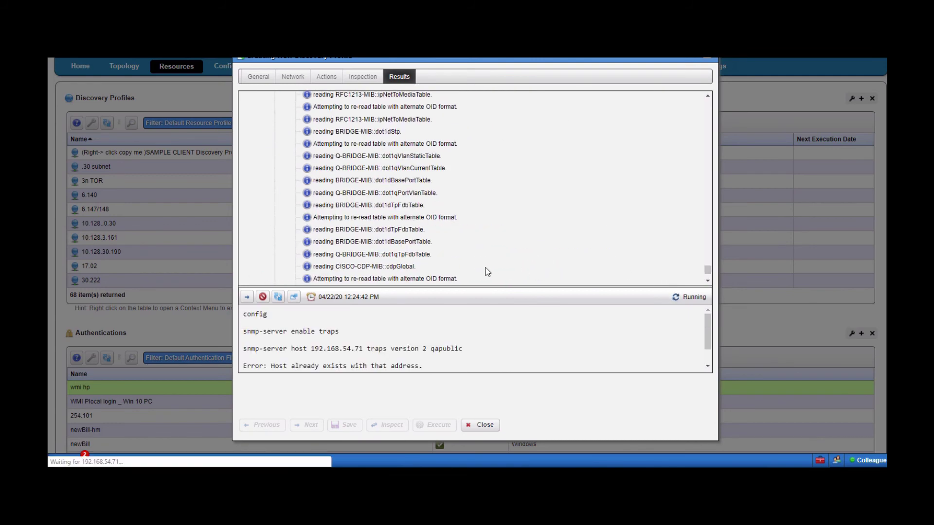
Step: Reveal the info, warning and error log filters, re-check the error output, and close the results
click(293, 298)
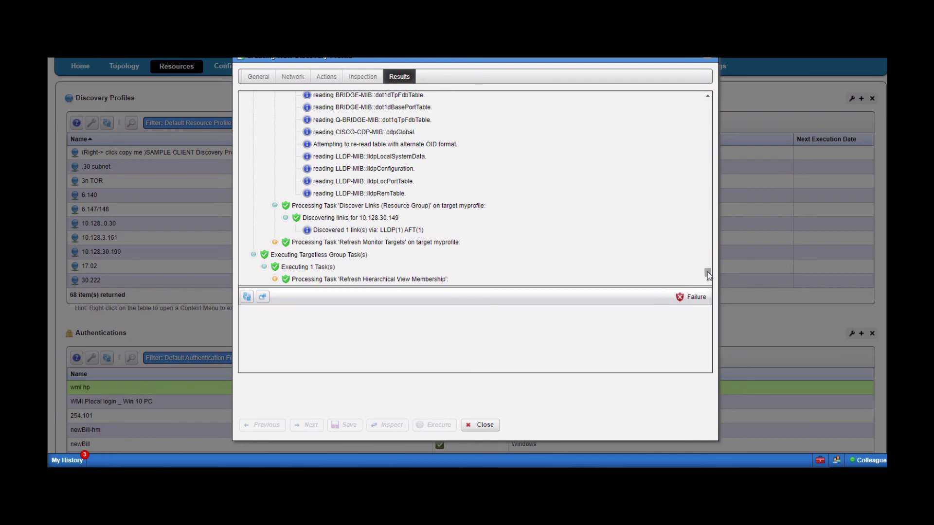
drag(707, 271, 707, 263)
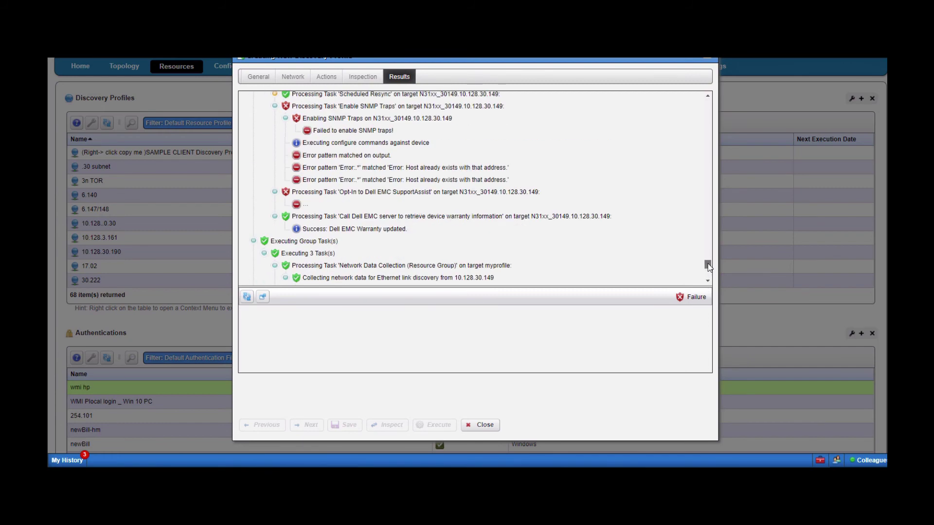
click(398, 169)
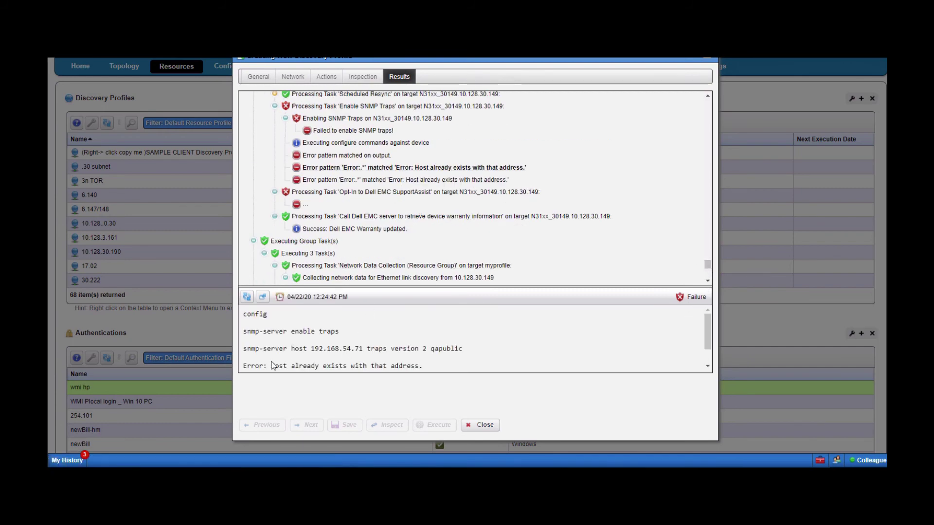
drag(271, 365, 402, 359)
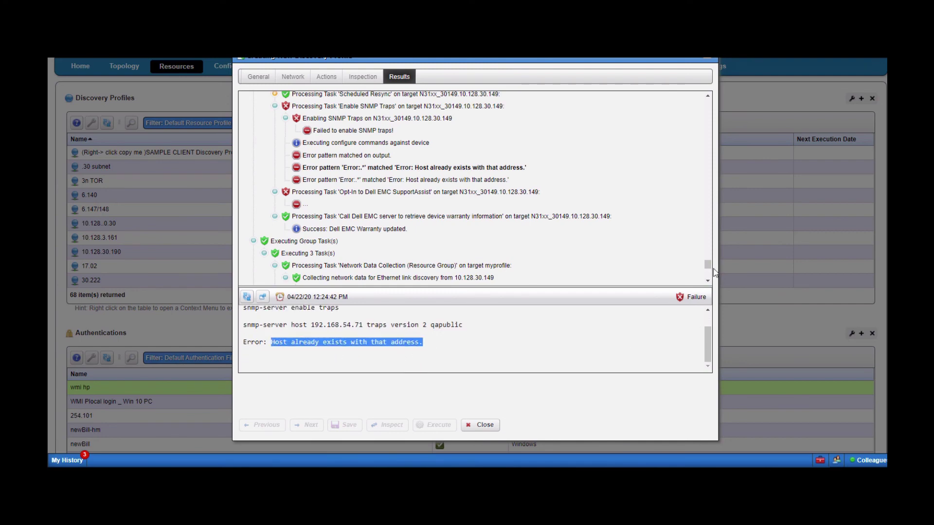
drag(707, 266, 707, 274)
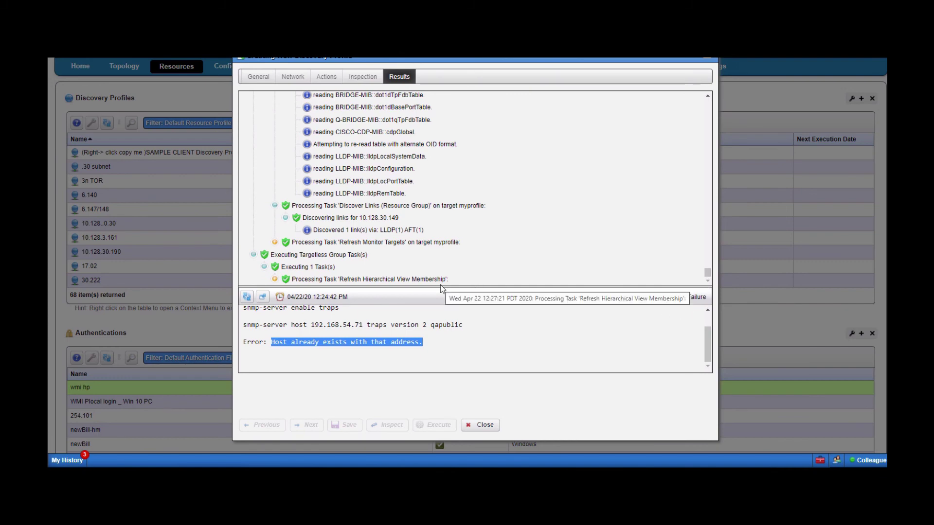
click(486, 425)
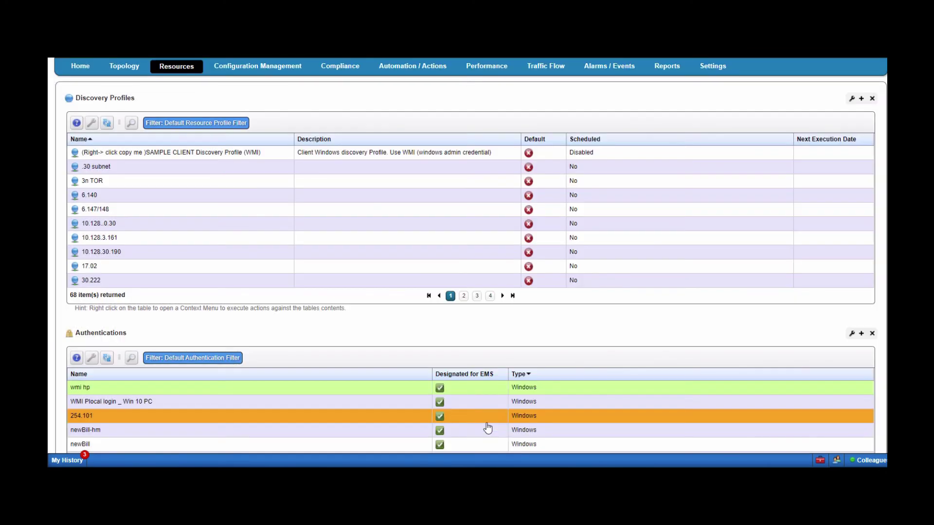
Step: Filter Discovery Profiles by 'my' and choose Edit on the myprofile row
click(132, 125)
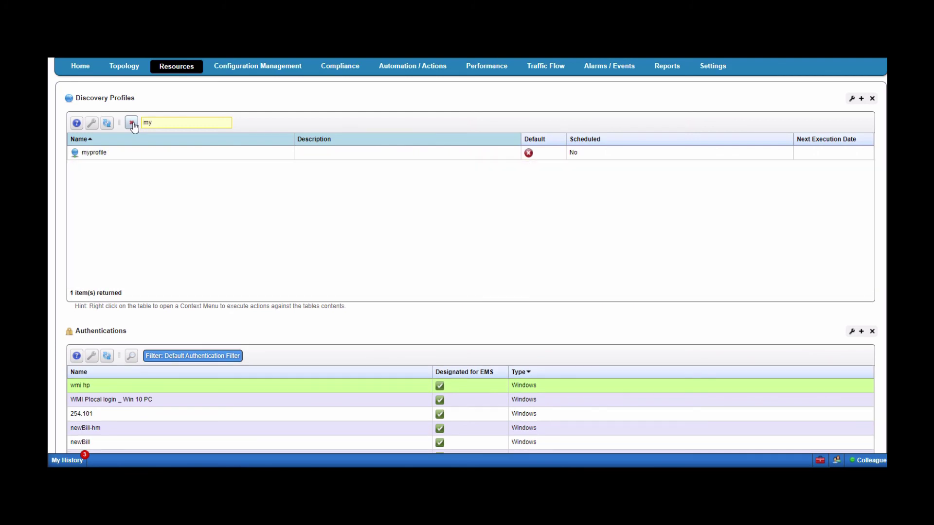
right_click(222, 156)
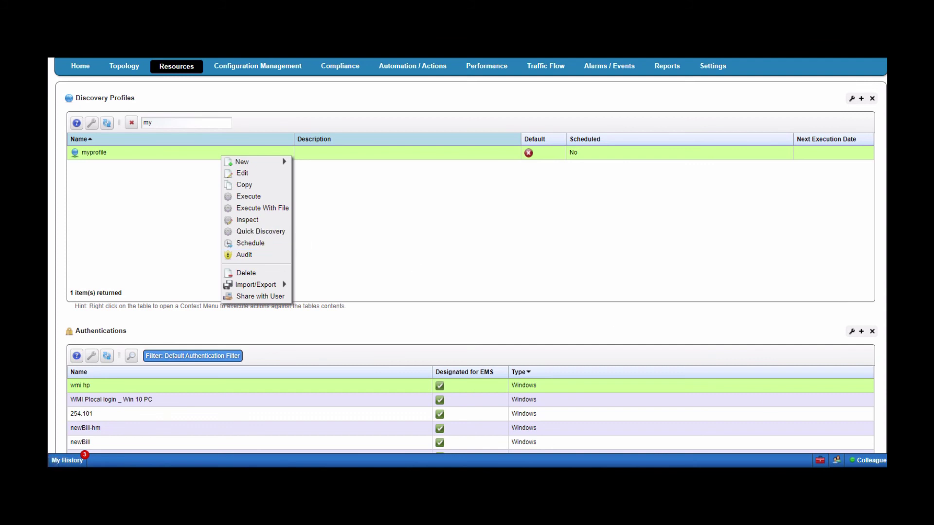
click(312, 157)
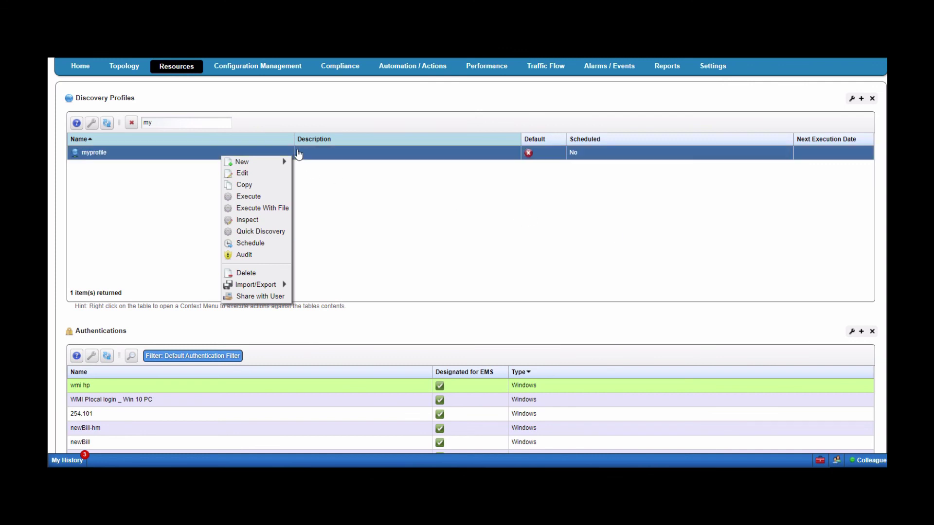
right_click(312, 161)
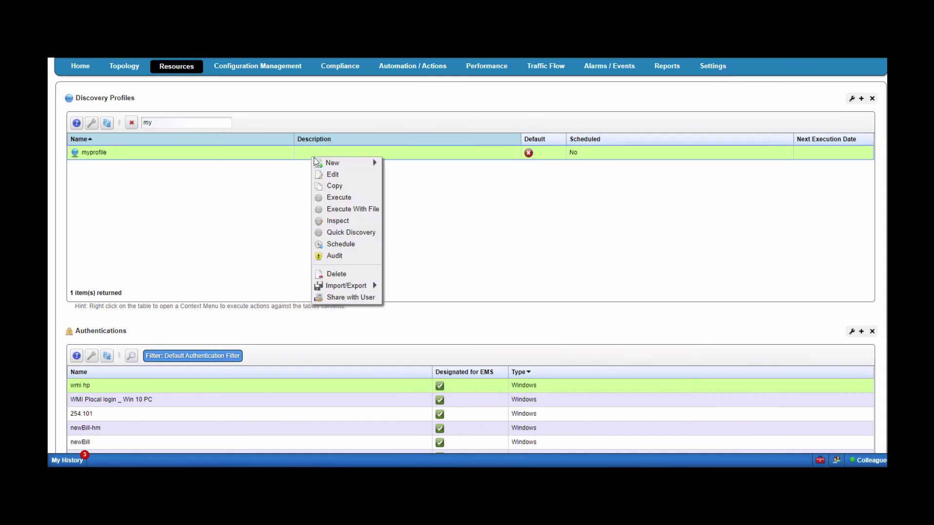
click(333, 176)
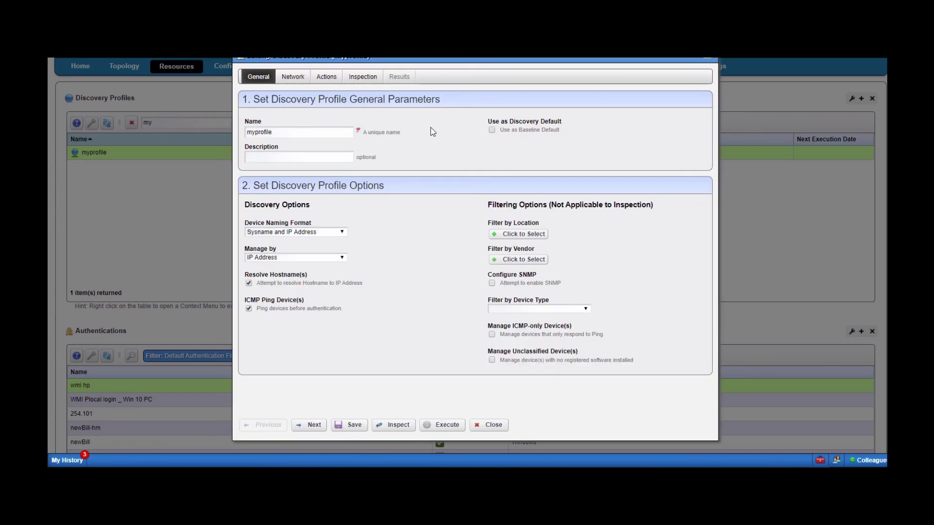
Step: Run a network inspection of 10.128.30.149 using myprofile's current settings
click(294, 79)
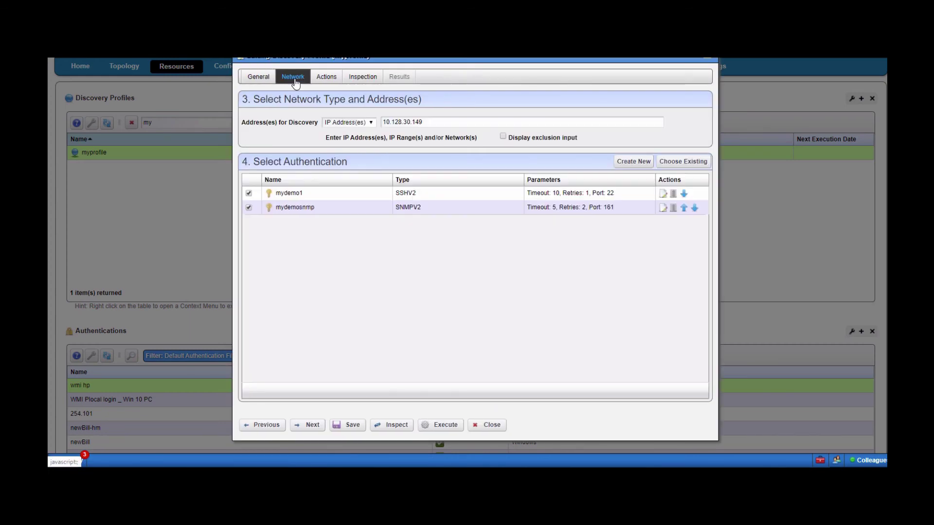
click(353, 77)
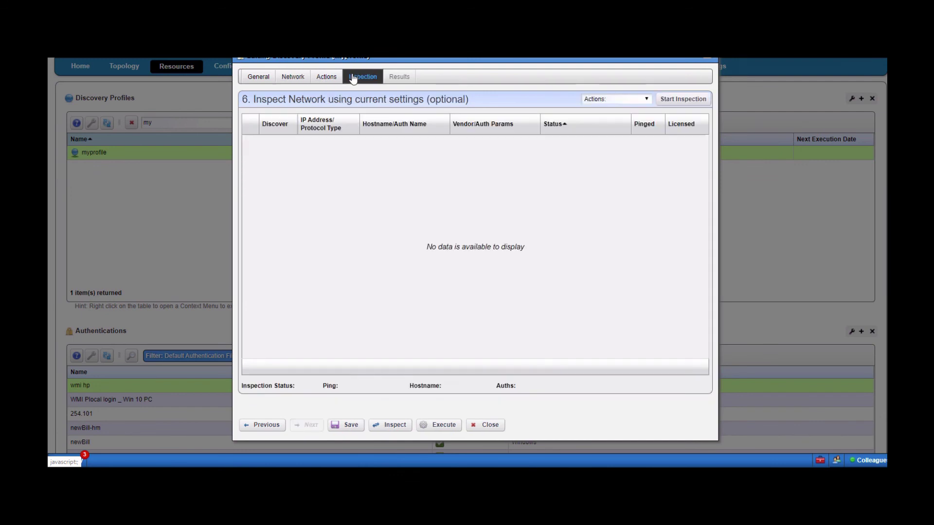
click(675, 99)
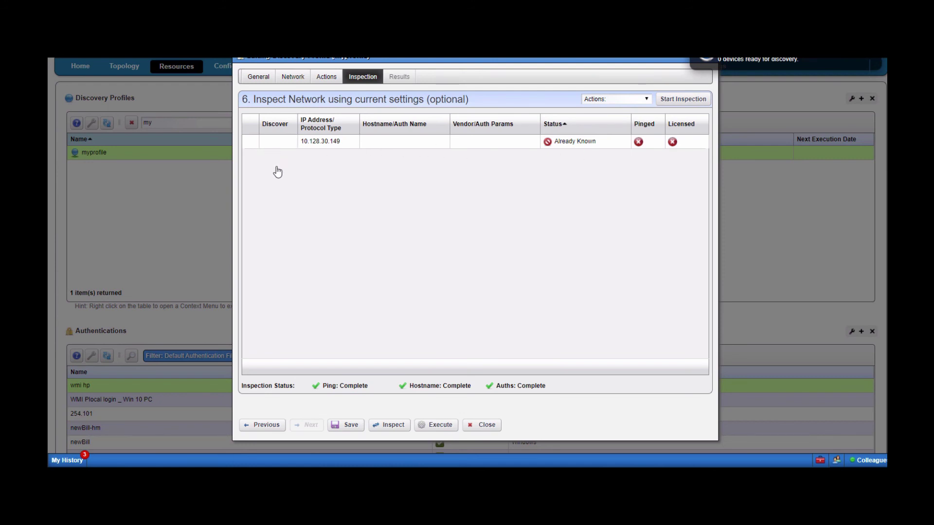
click(298, 78)
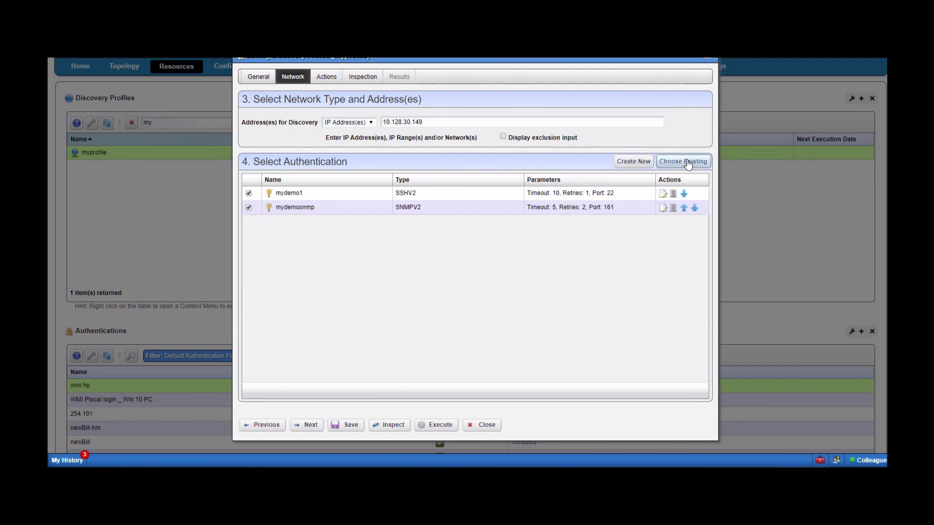
click(371, 81)
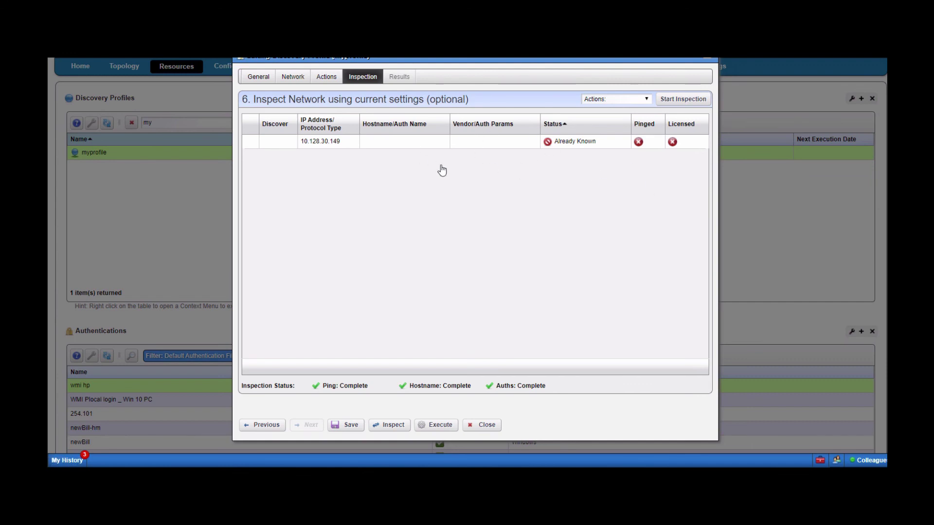
Step: Raise the mydemosnmp SNMP timeout from 5 to 50, then close the profile editor
click(292, 76)
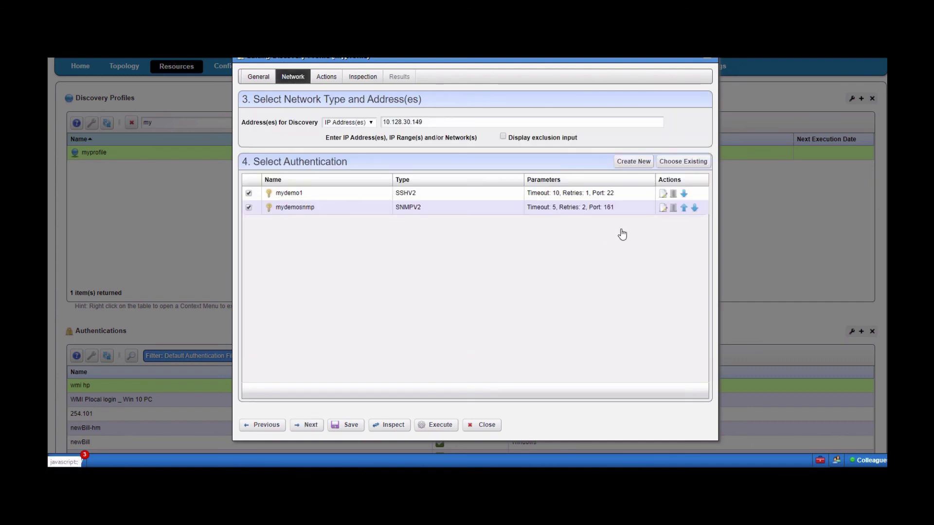
click(663, 209)
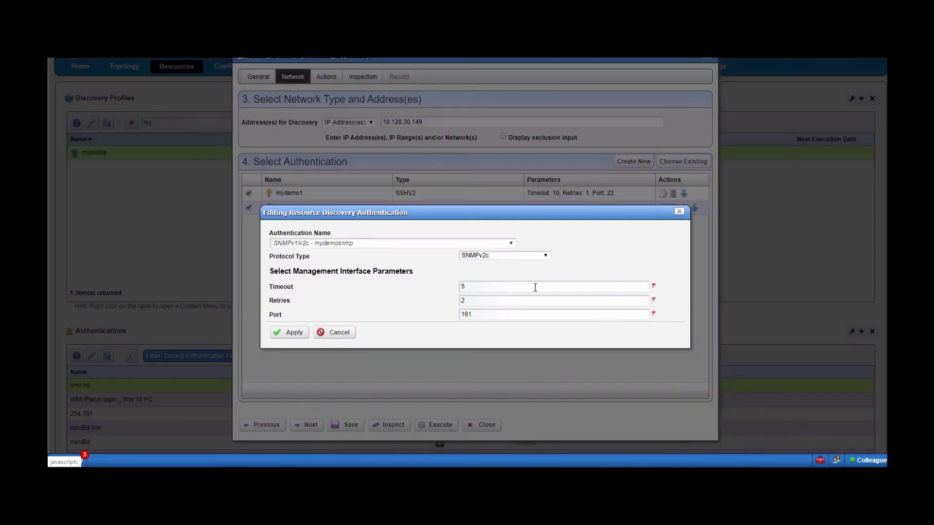
click(490, 286)
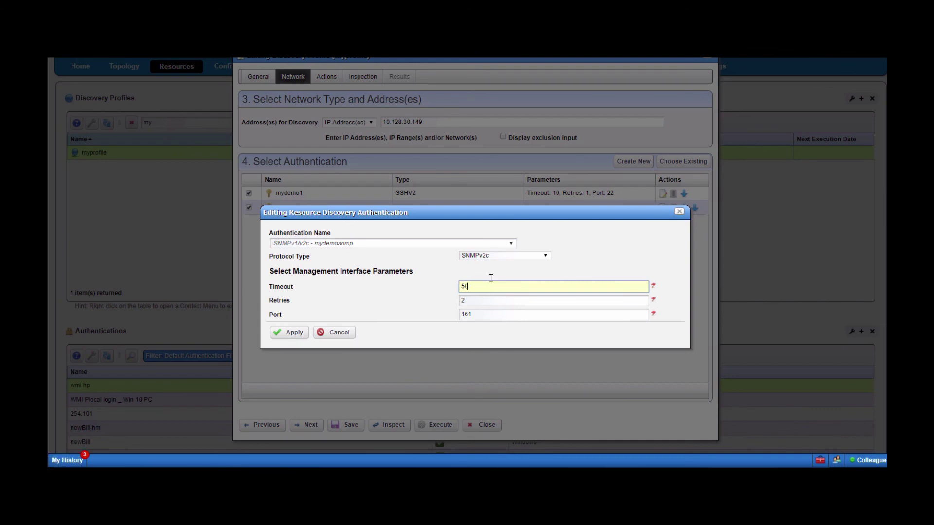
click(289, 333)
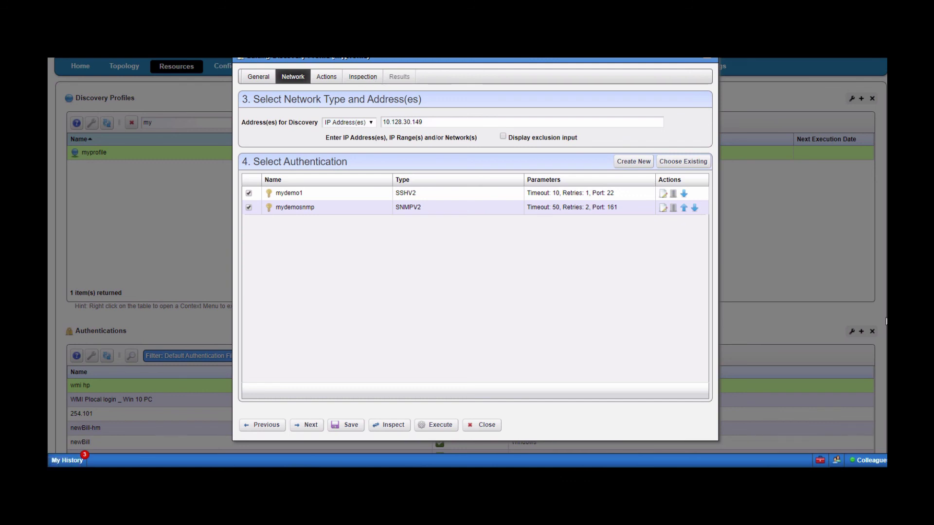
key(Escape)
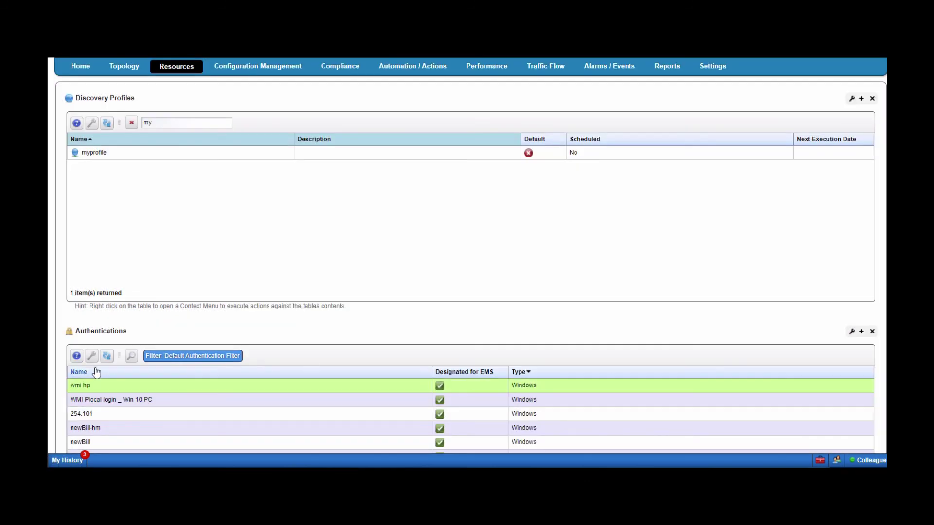
Step: Search Authentications for 'my' and select the mydemo1 and mydemosnmp entries
click(133, 357)
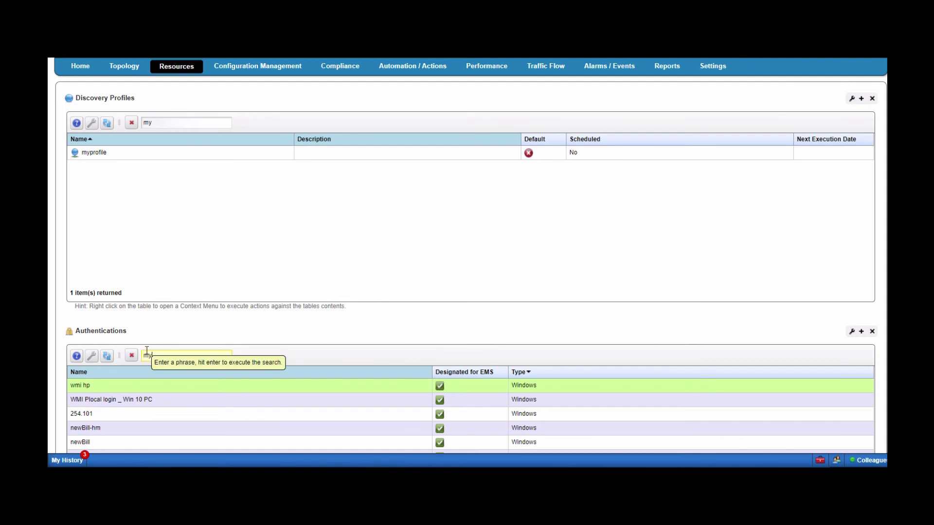
key(Return)
click(154, 387)
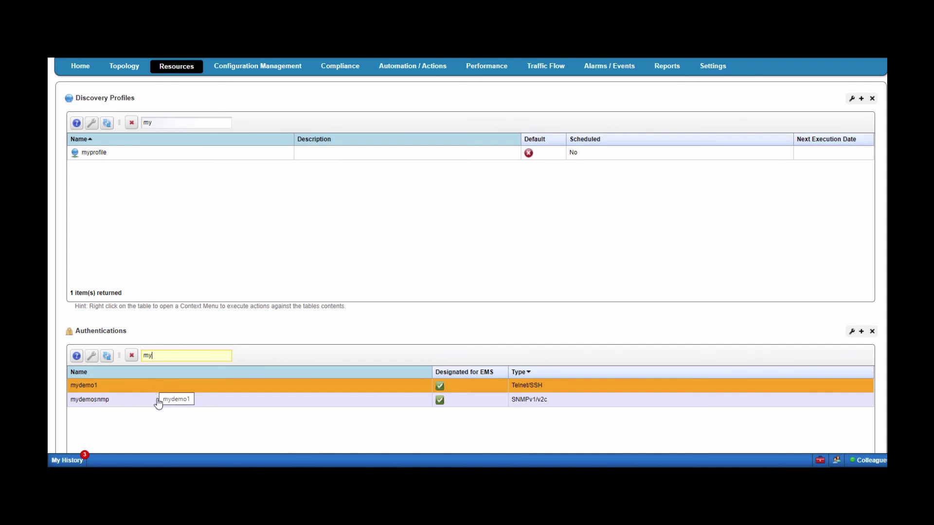
click(157, 399)
click(165, 399)
right_click(178, 154)
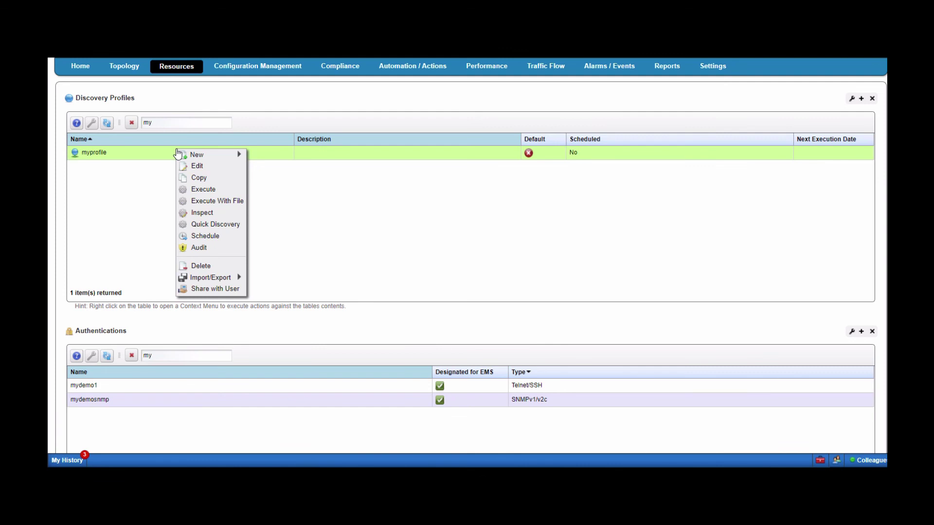
click(195, 166)
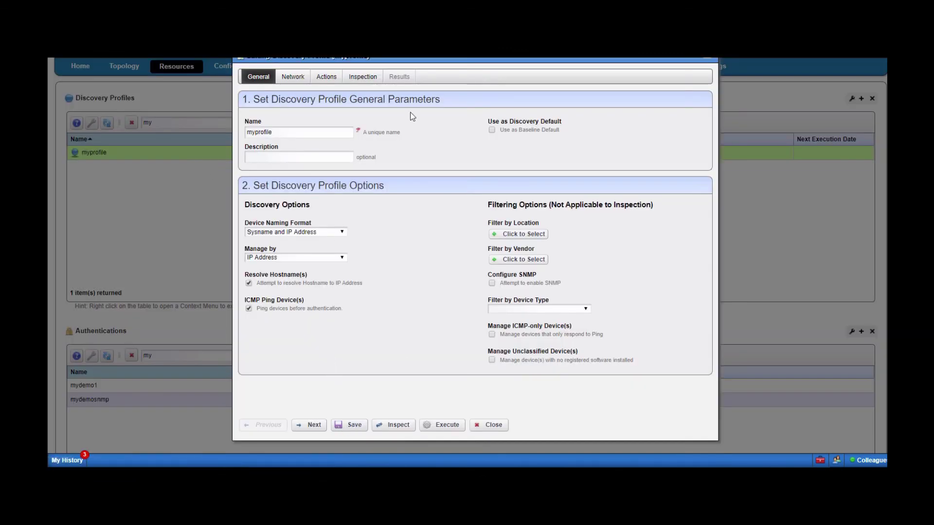
click(362, 78)
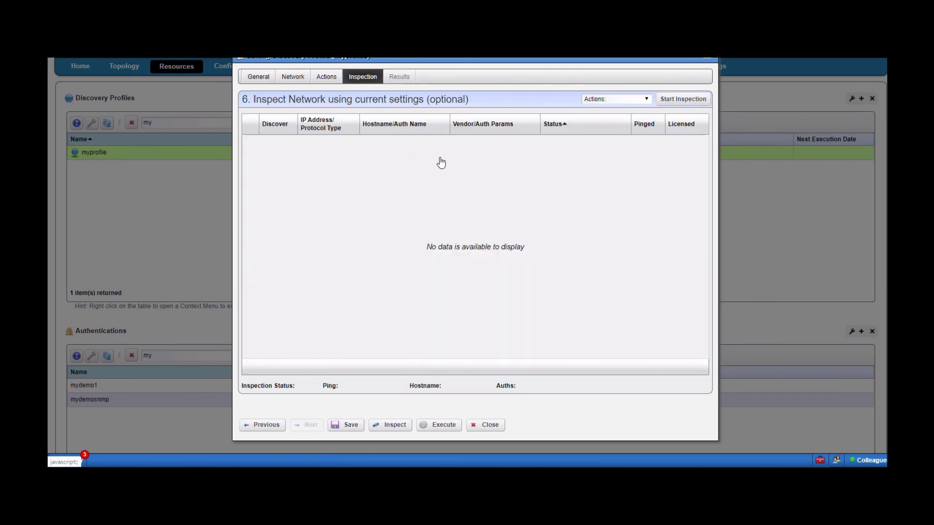
click(291, 78)
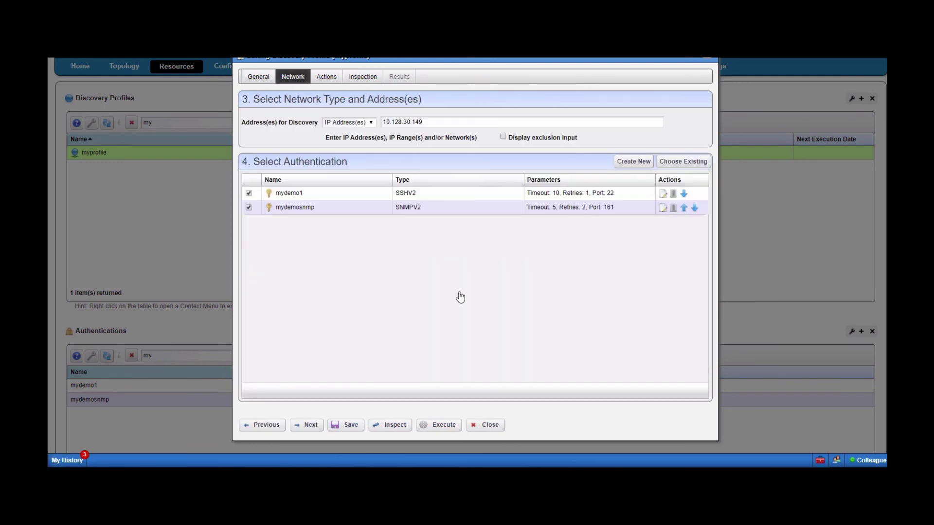
click(367, 80)
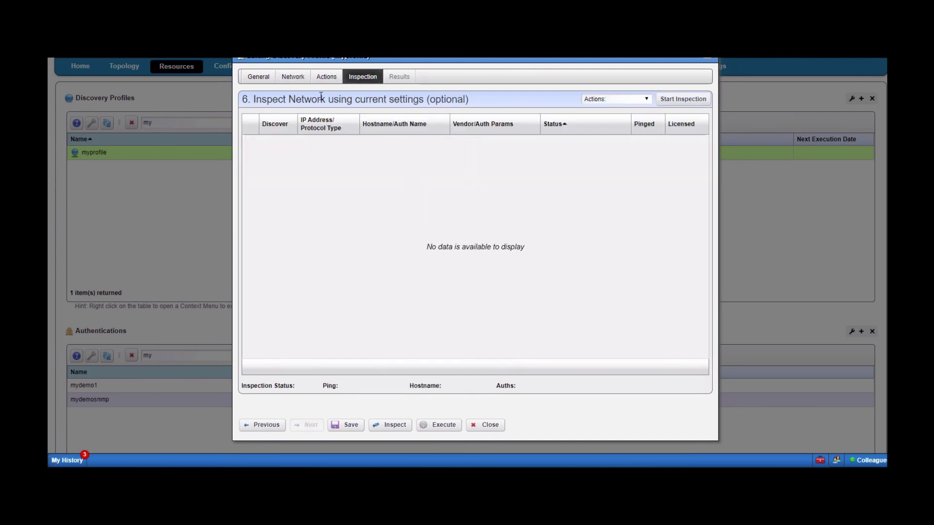
click(294, 79)
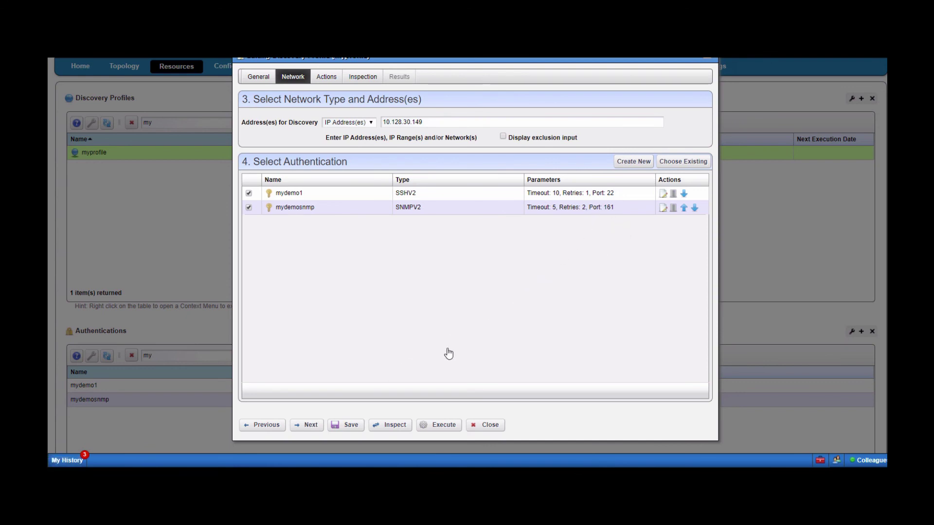
click(485, 425)
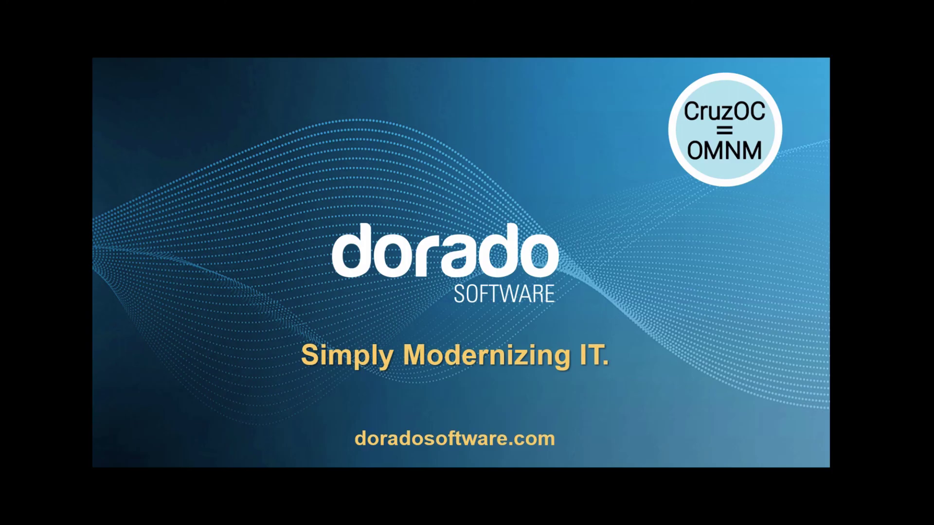